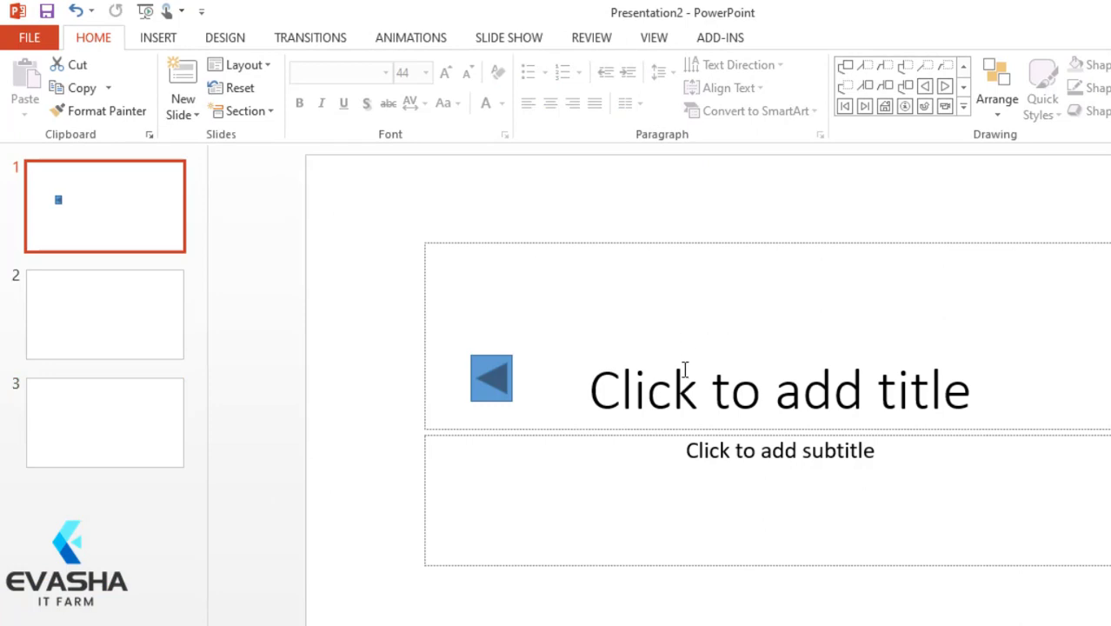
Step: Delete the blue back-arrow action button from slide 1
left_click(868, 376)
left_click(510, 389)
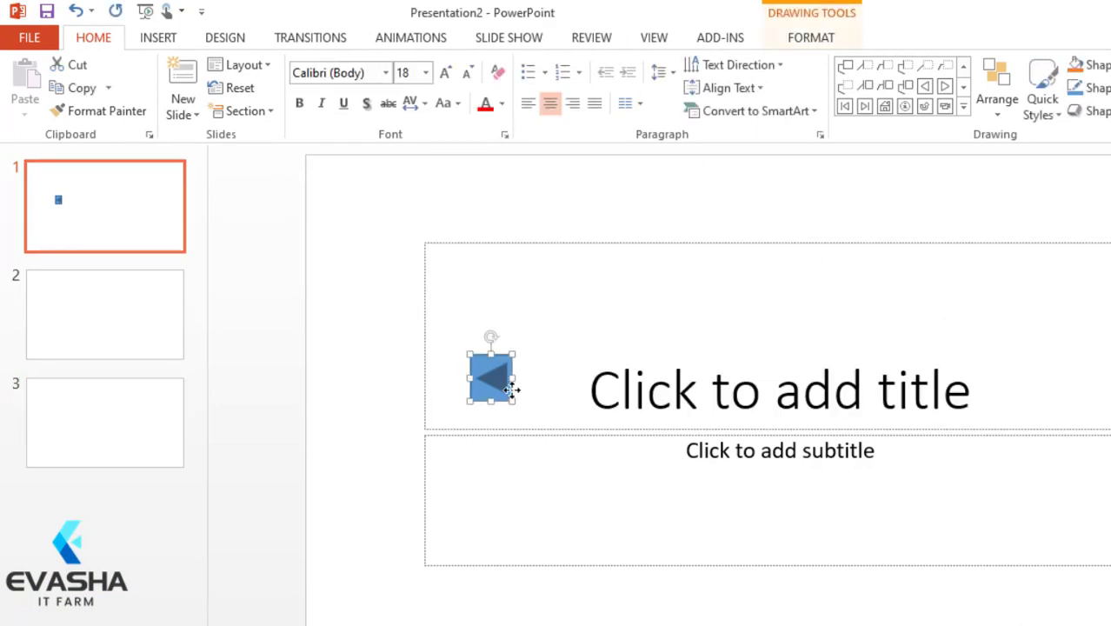
key("Delete")
Step: Enter EVASHA IT as the title of slide 1 and open the full shapes gallery
left_click(670, 392)
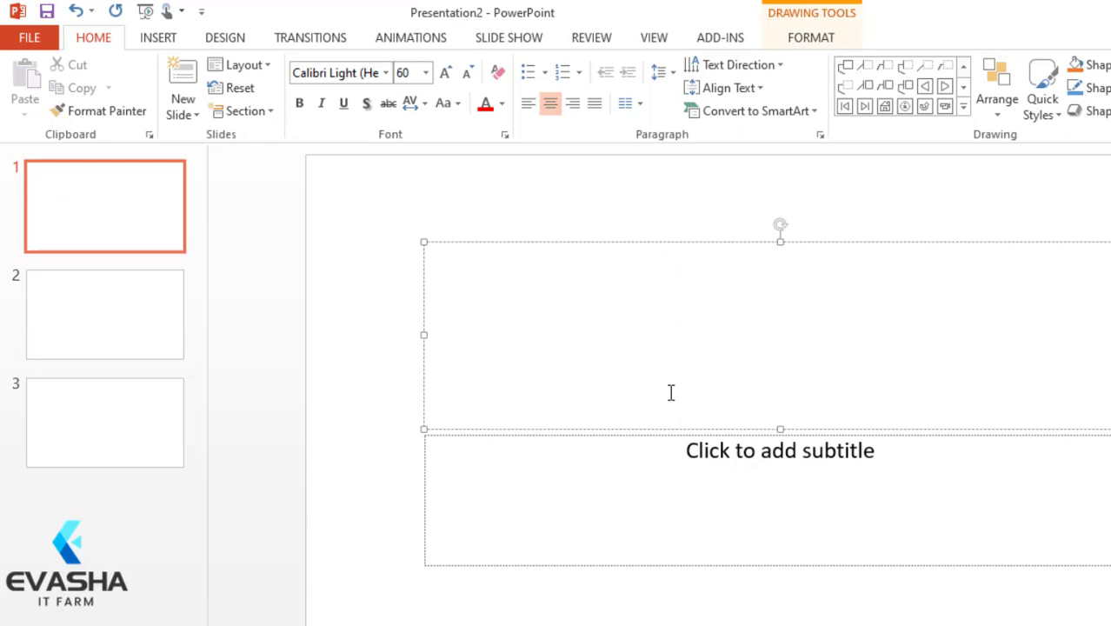
type("EVAH")
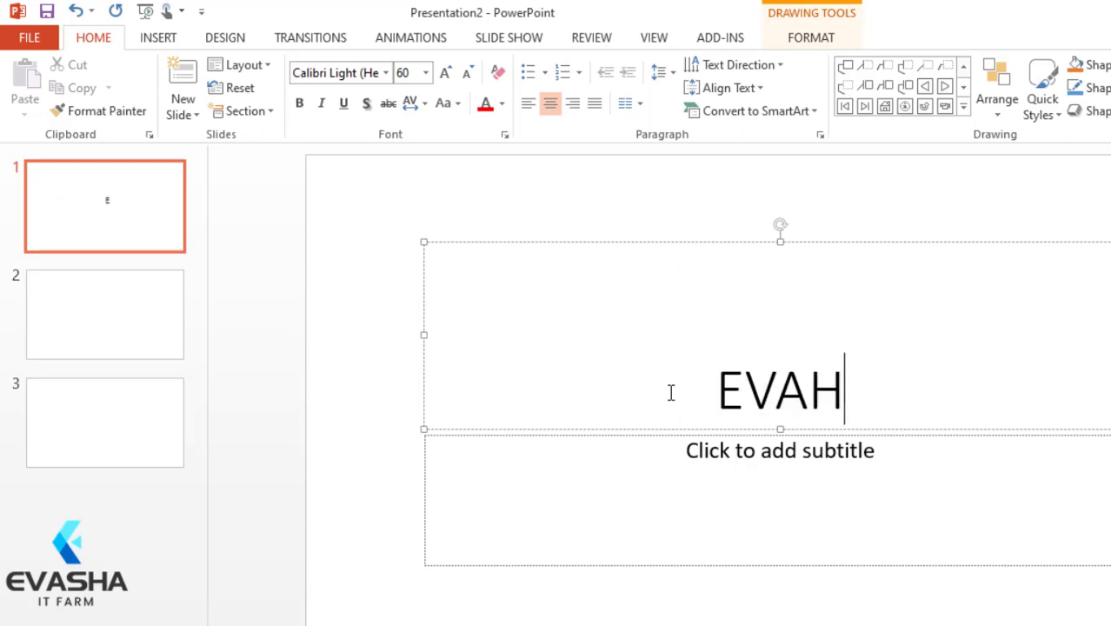
key("BackSpace")
type("SG")
key("BackSpace")
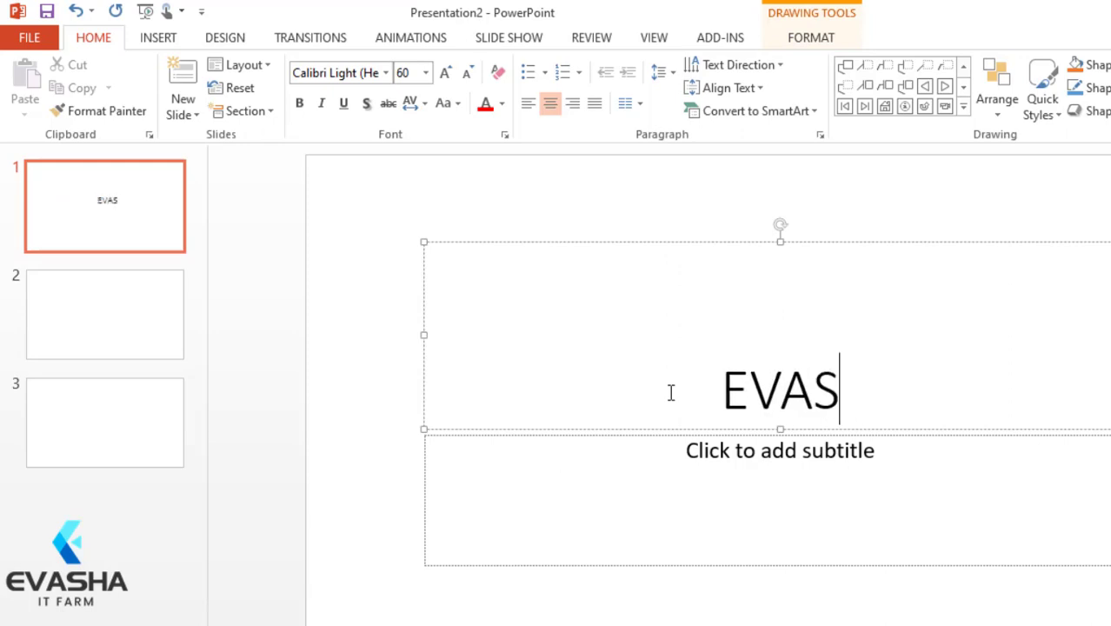
type("HA ")
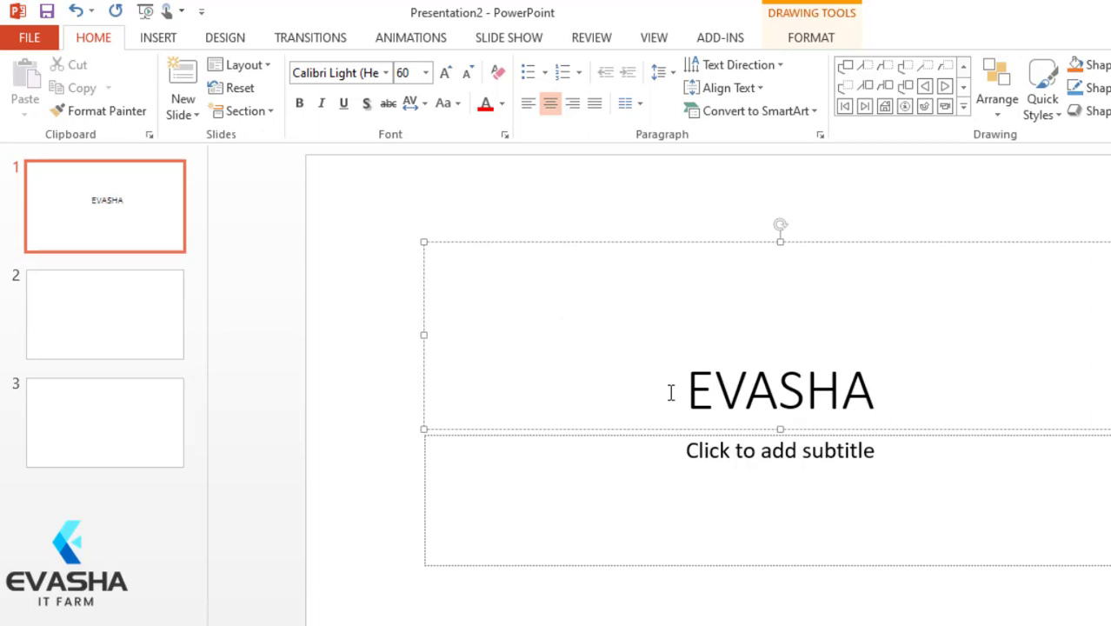
type("IT")
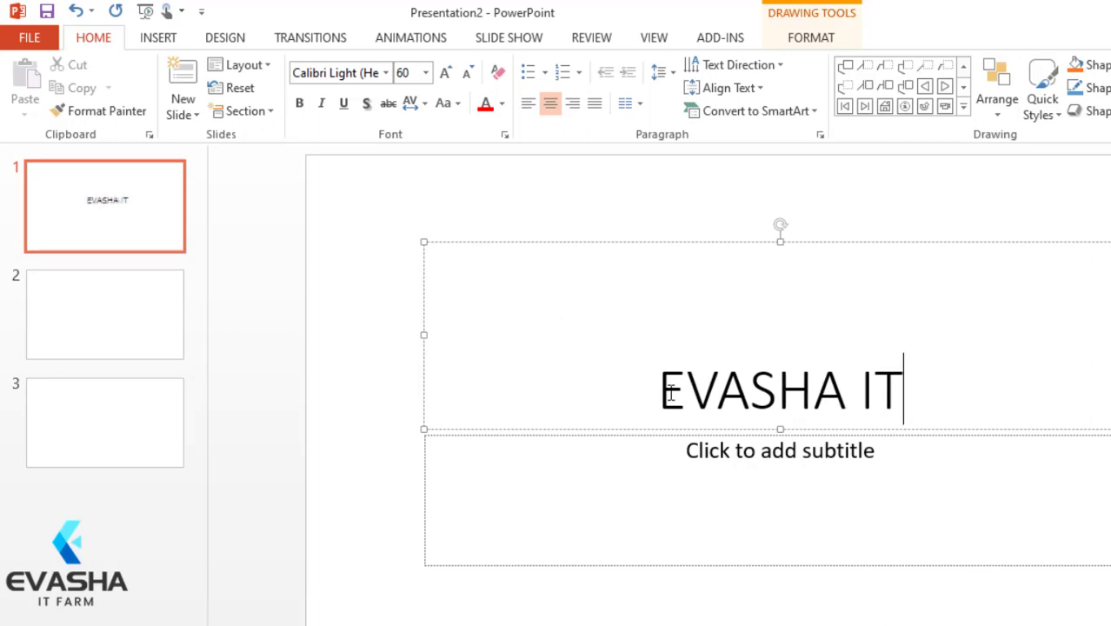
left_click(962, 108)
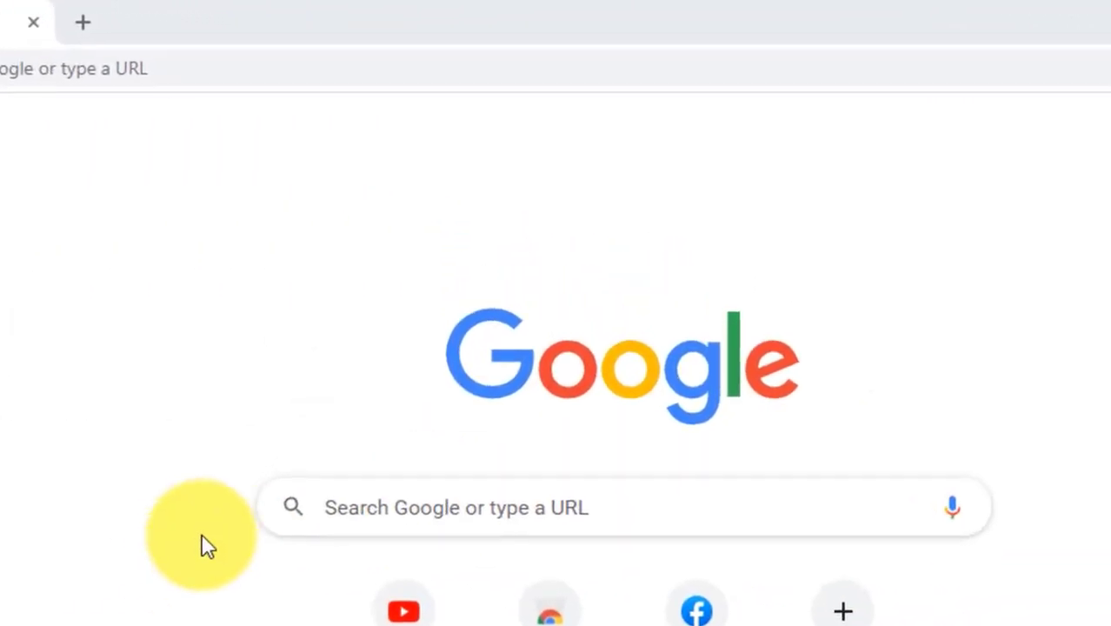
Step: Switch to the Chrome browser and search Google for evasha it
left_click(420, 508)
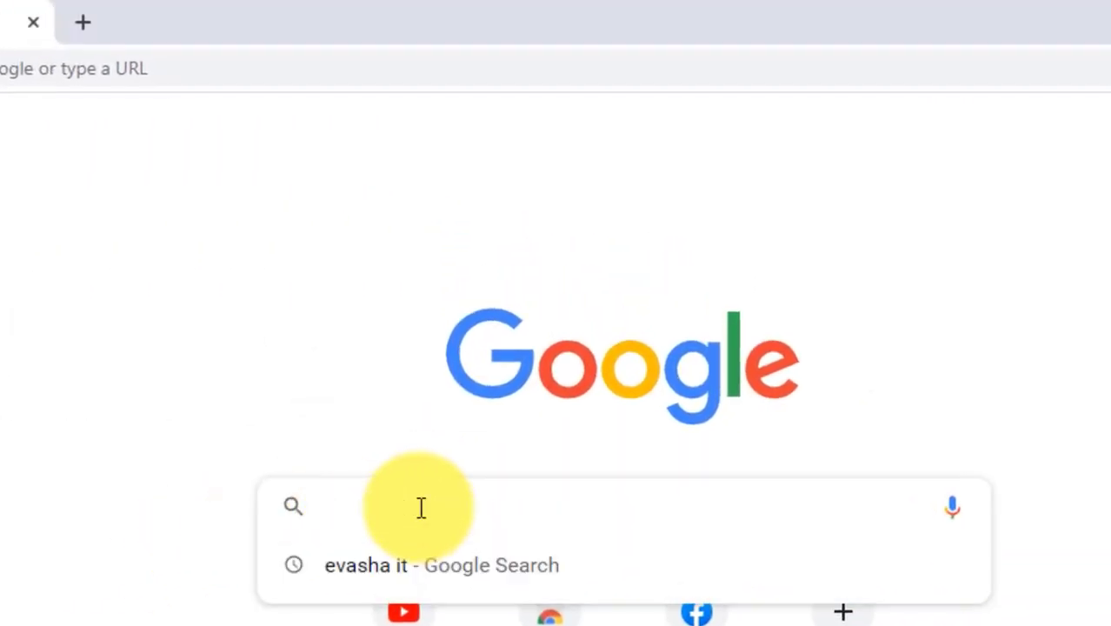
type("evash")
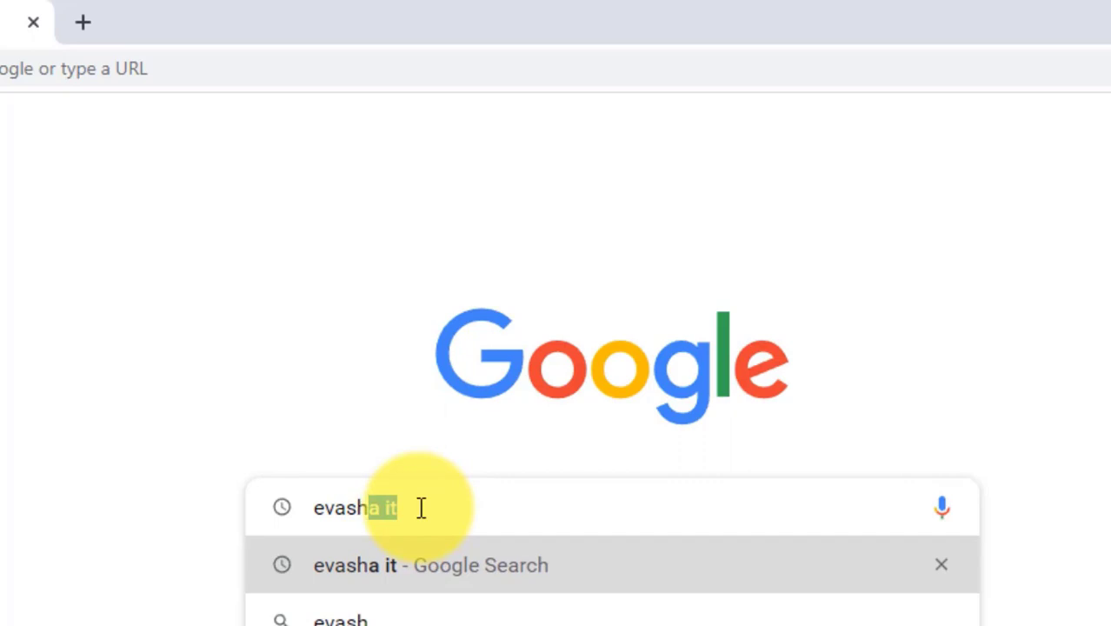
type("a it")
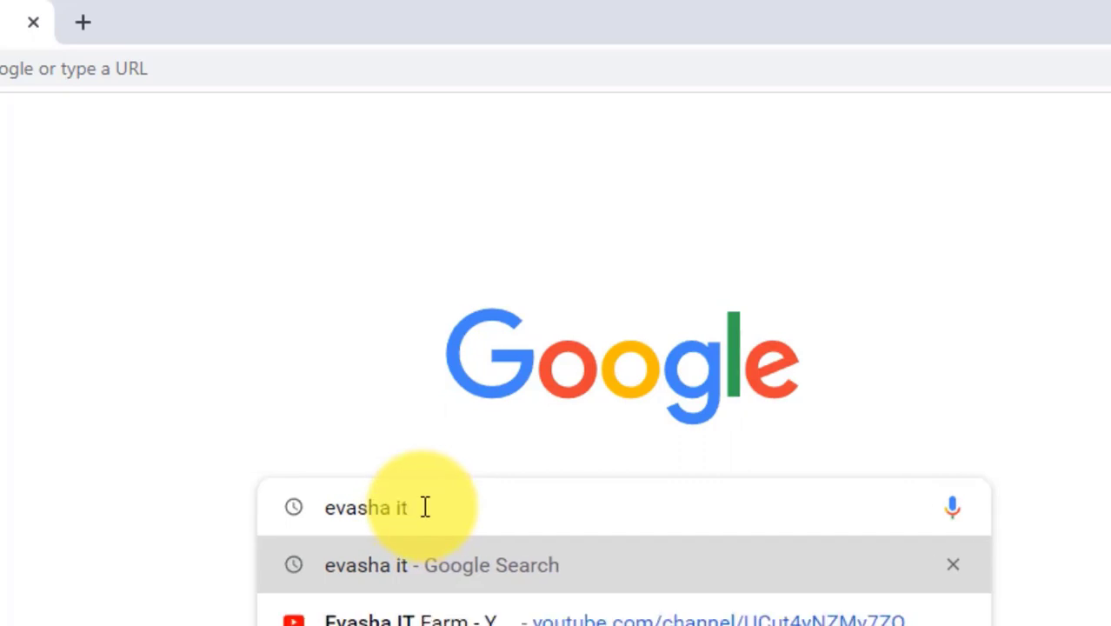
key("Return")
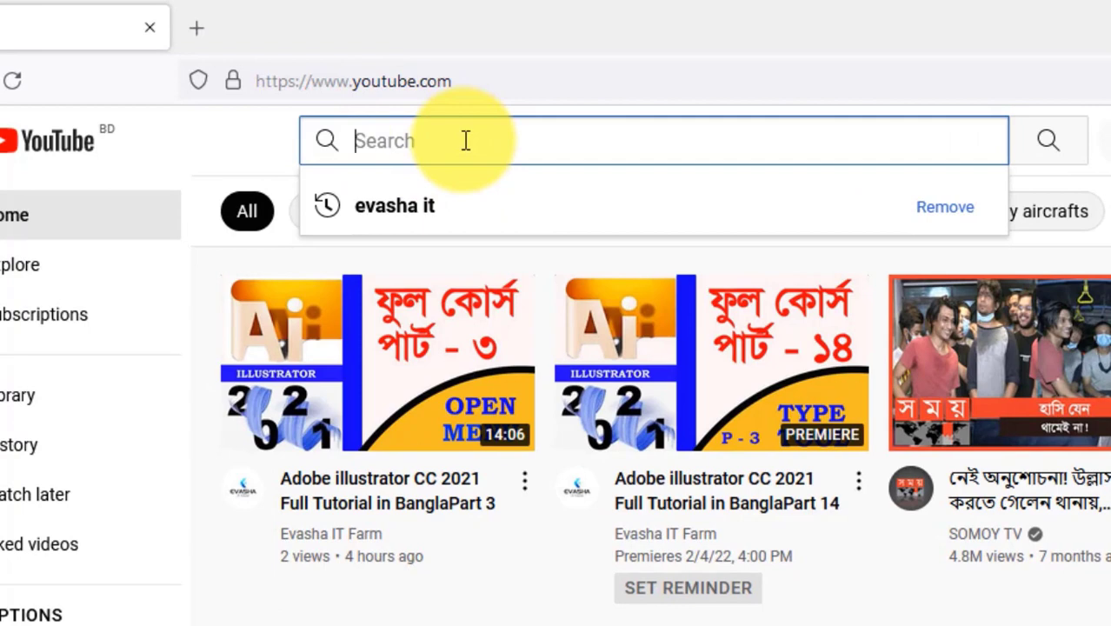
Step: Search YouTube in Firefox for evasha it and open the Evasha IT Farm channel
type("e")
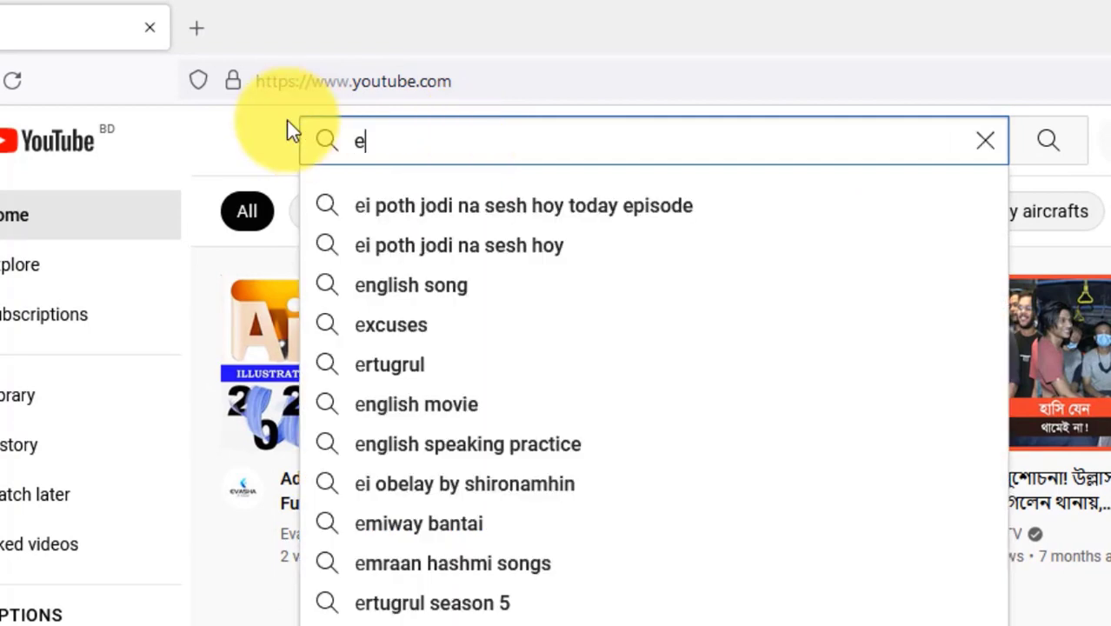
type("vasha")
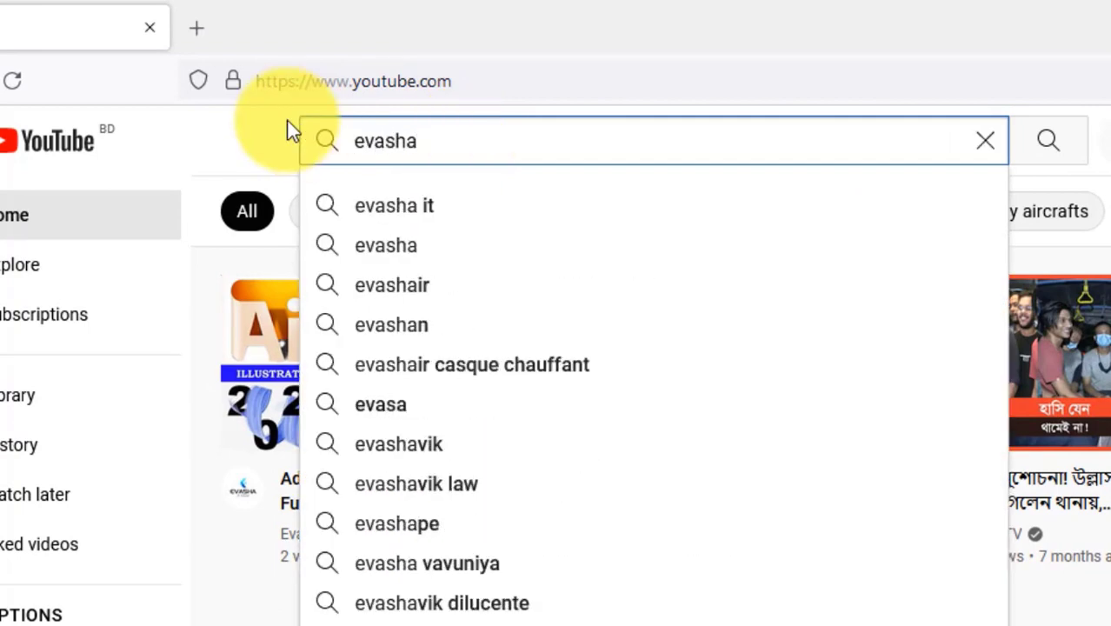
type(" it")
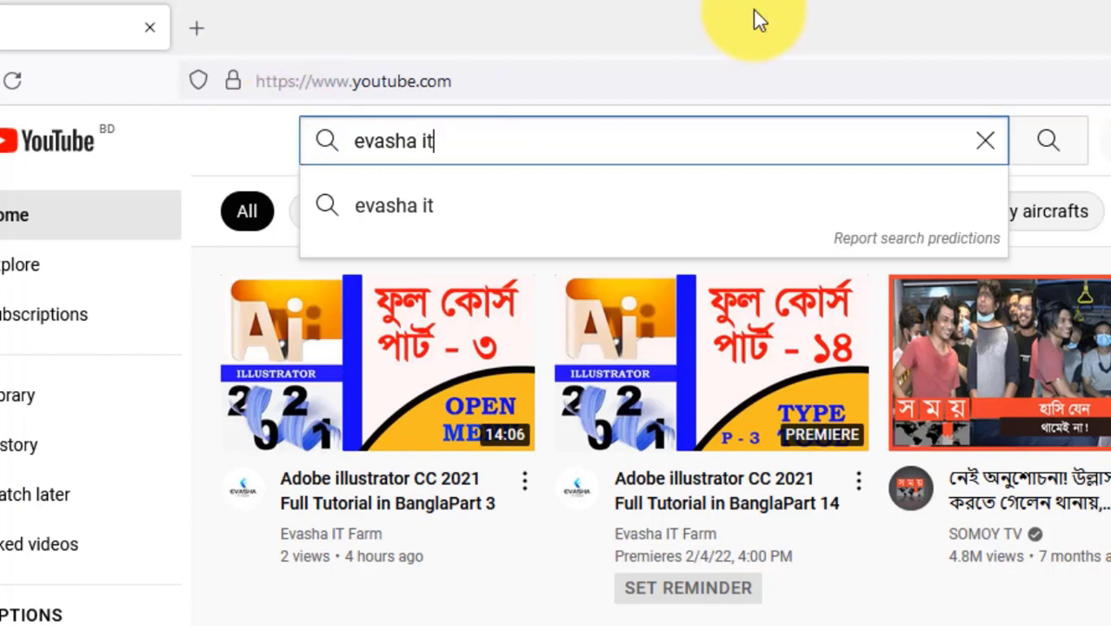
left_click(1054, 148)
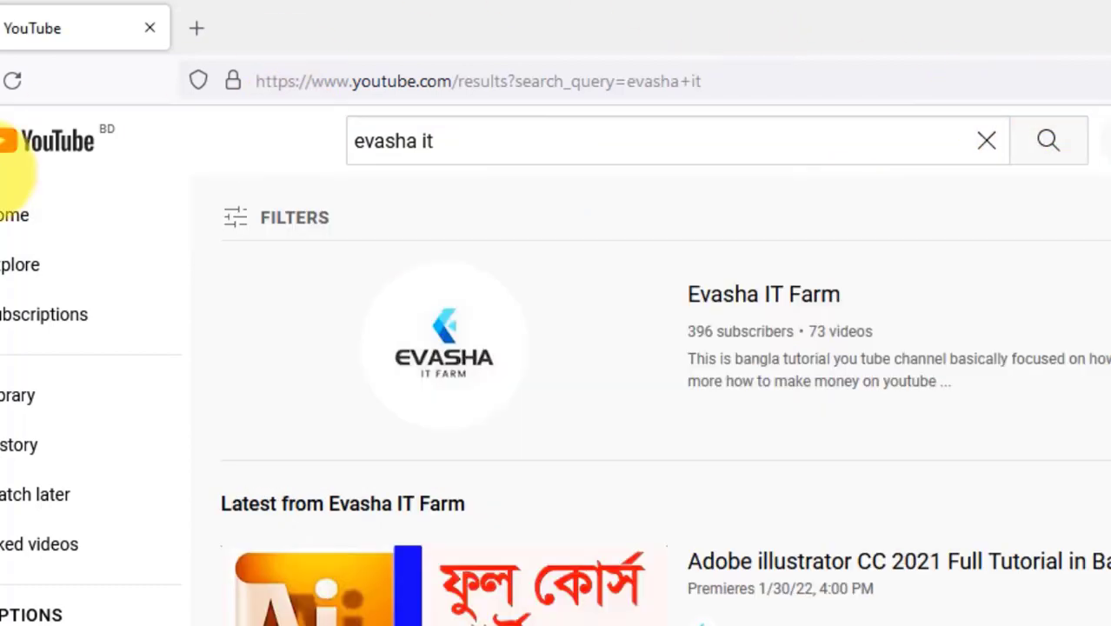
left_click(426, 355)
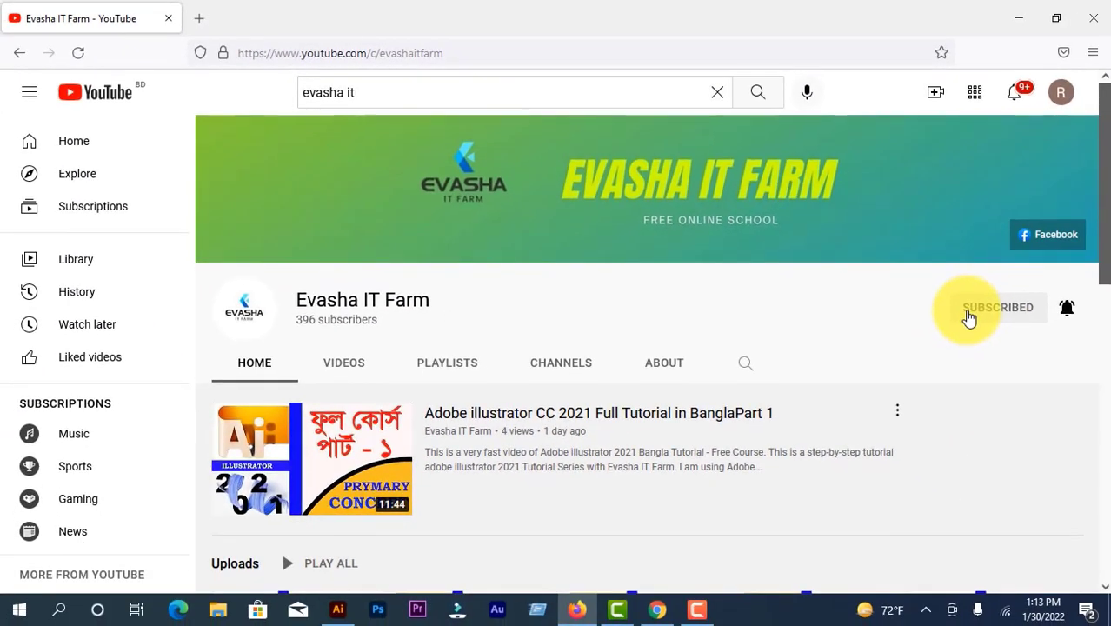
Step: Unsubscribe from the Evasha IT Farm channel and view its created playlists
left_click(970, 318)
scroll(416, 268, "down", 1)
left_click(442, 292)
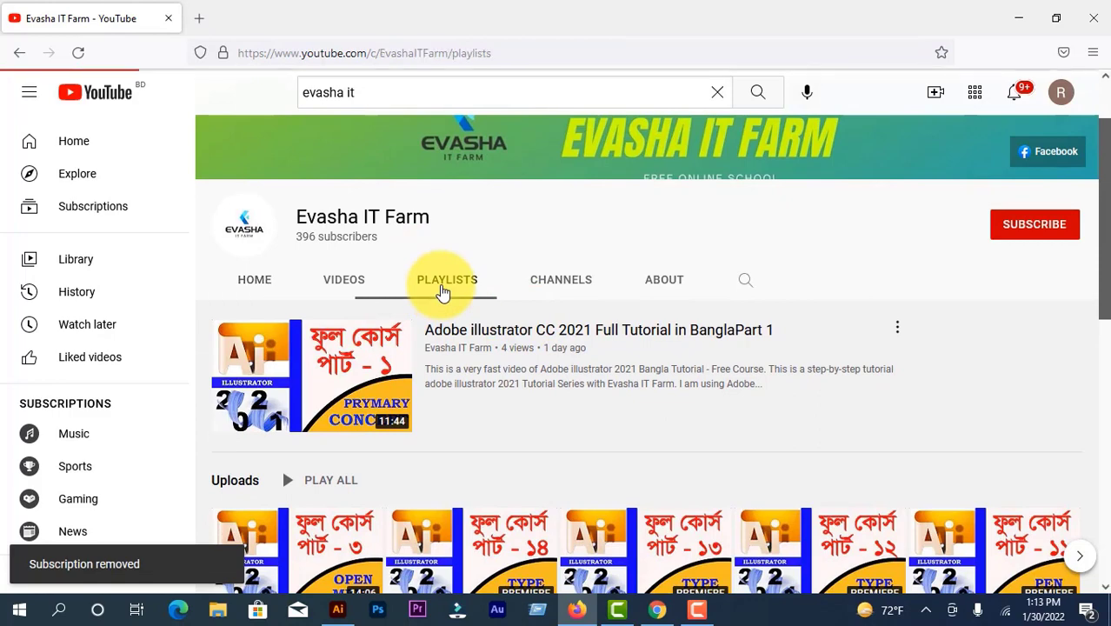
scroll(515, 392, "down", 3)
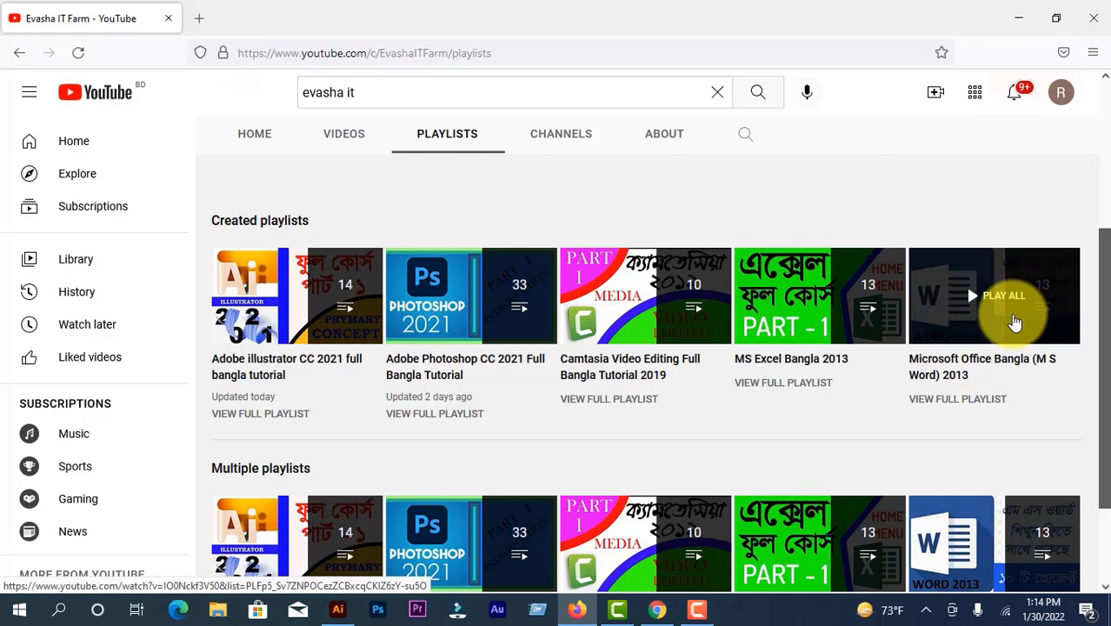
Step: Examine the Evasha IT Farm channel's list of uploaded tutorial videos
left_click(352, 142)
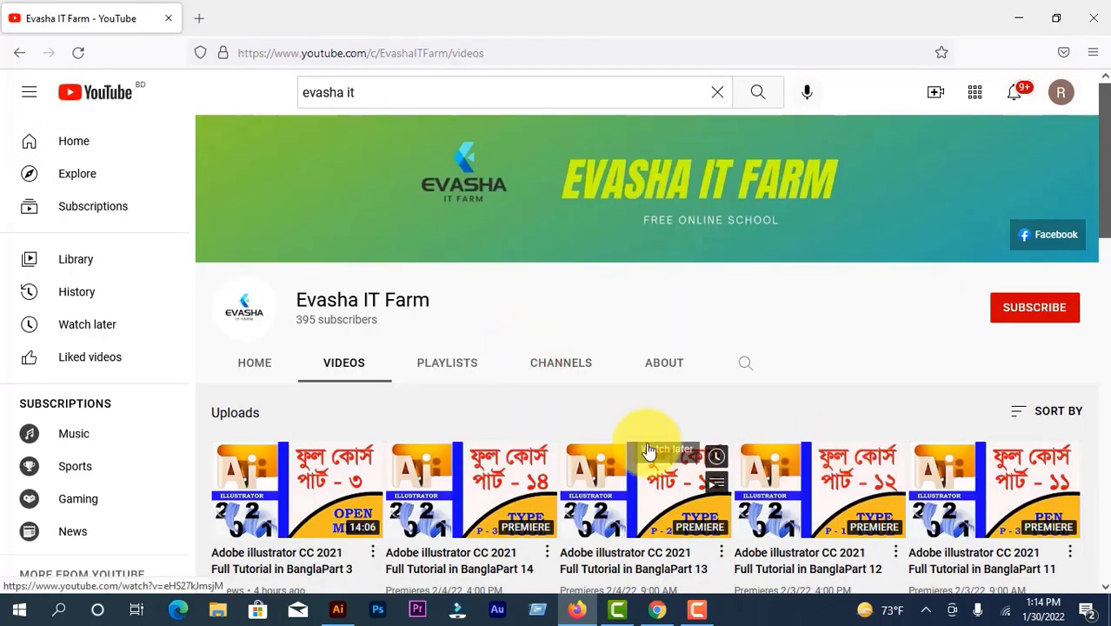
scroll(609, 439, "down", 3)
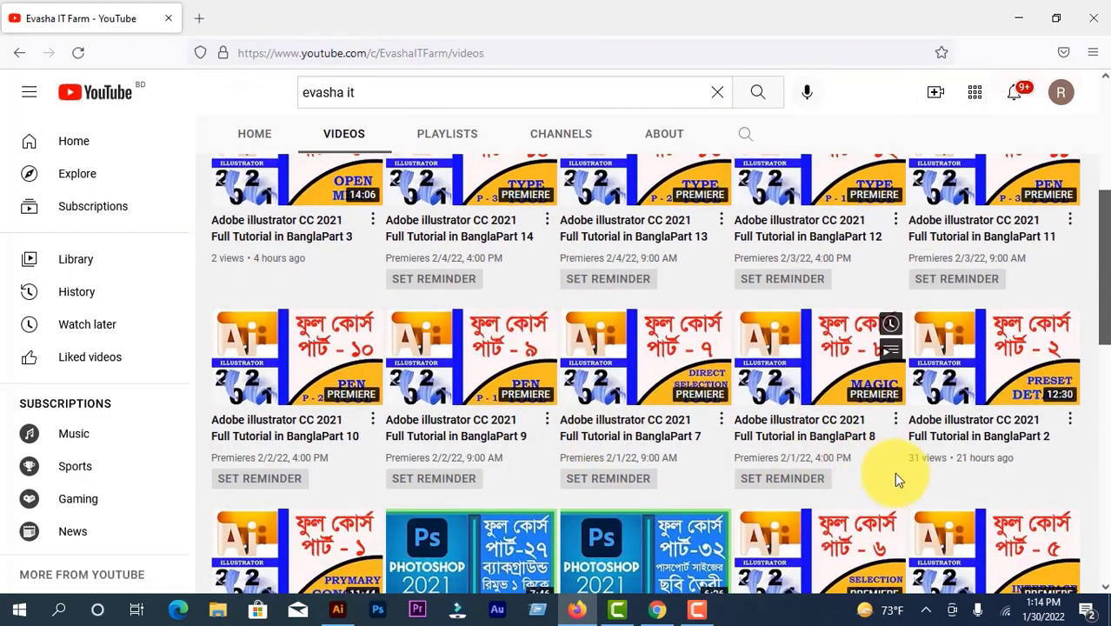
scroll(895, 473, "down", 1)
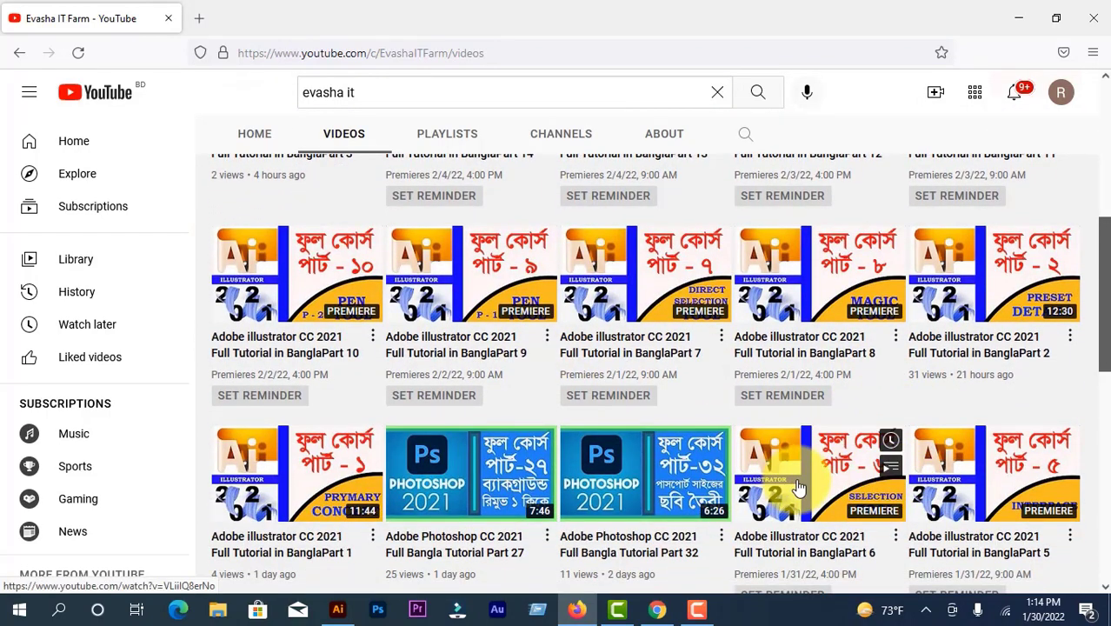
scroll(848, 419, "down", 3)
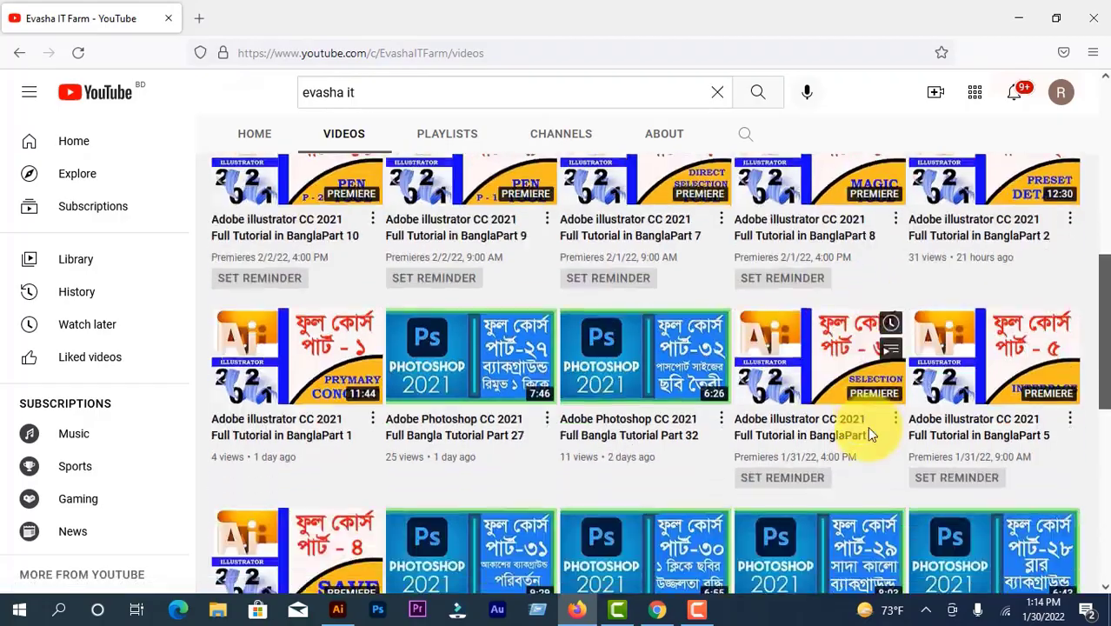
scroll(872, 438, "down", 12)
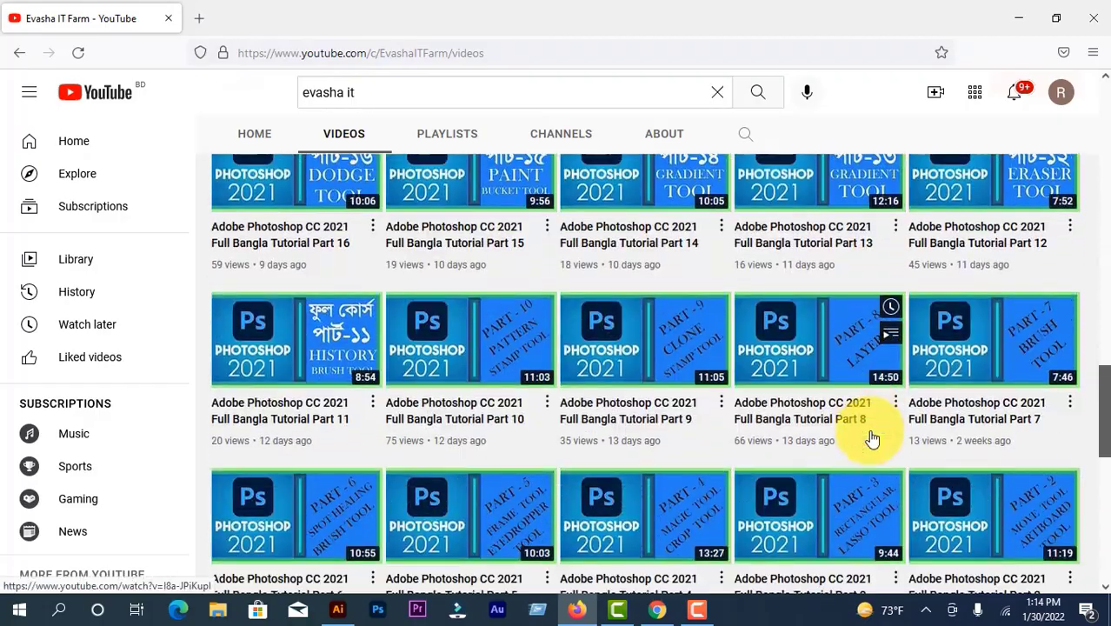
scroll(870, 434, "down", 9)
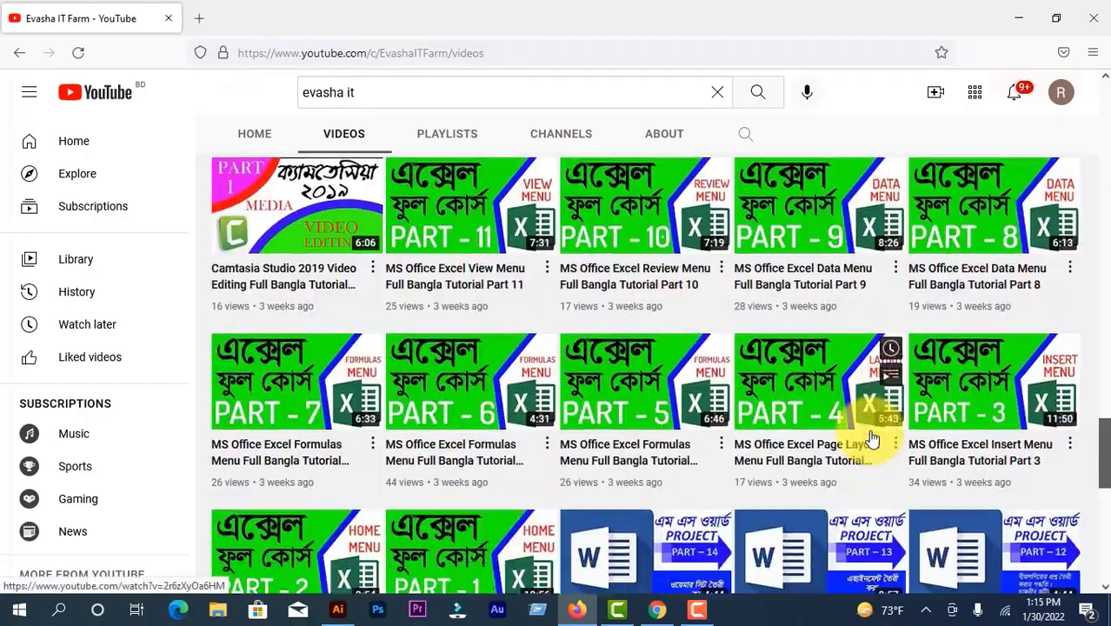
scroll(872, 439, "up", 20)
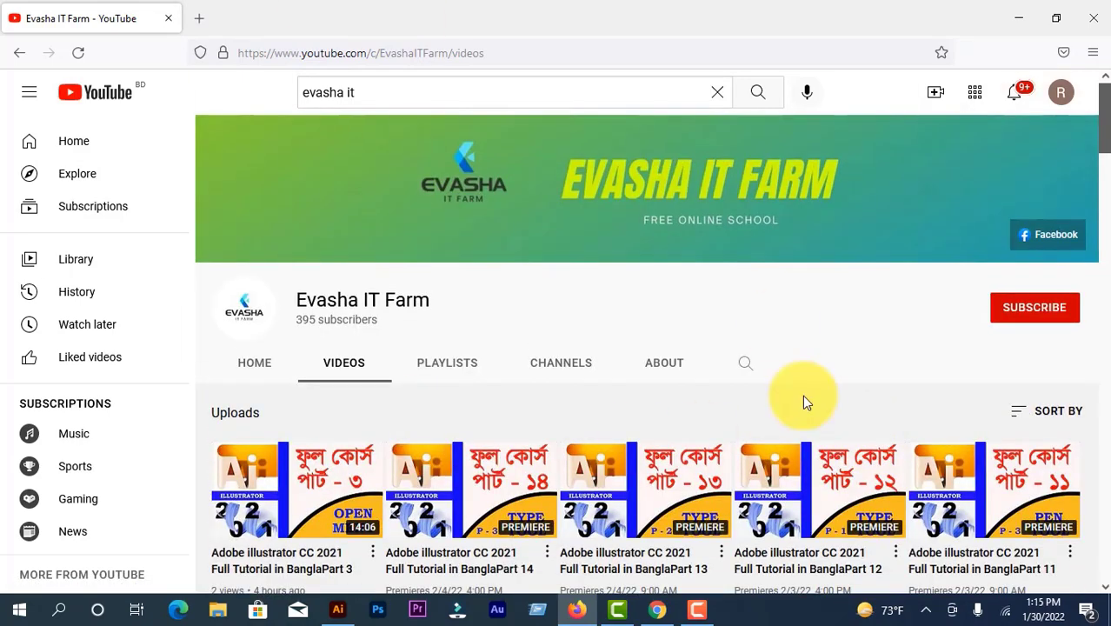
Step: Subscribe to the Evasha IT Farm channel and set its notifications to All
left_click(1020, 311)
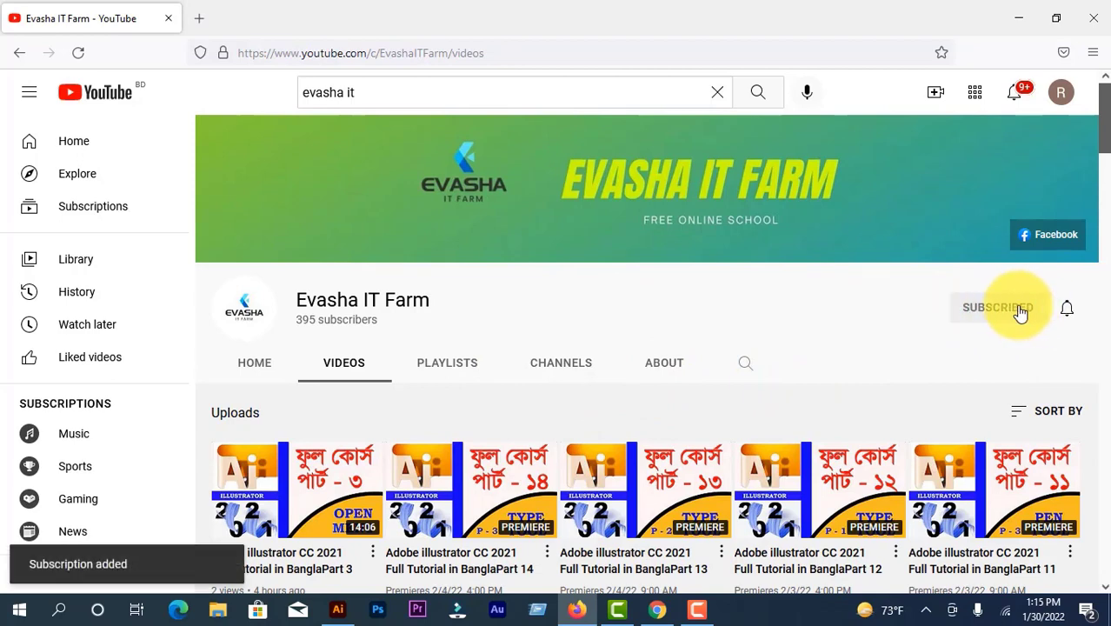
left_click(1066, 311)
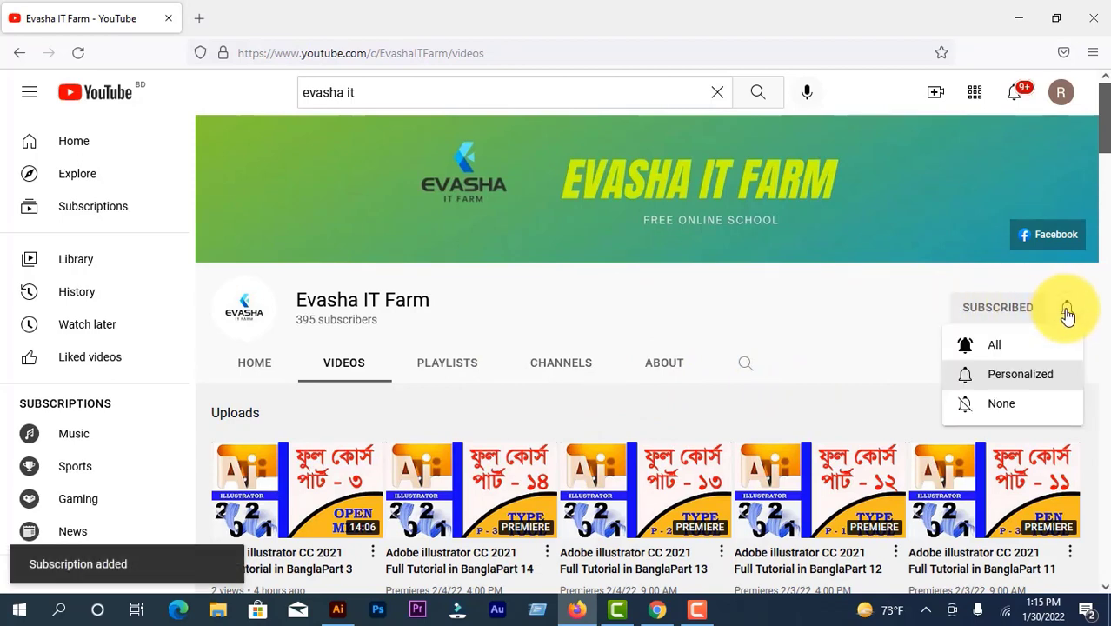
left_click(991, 352)
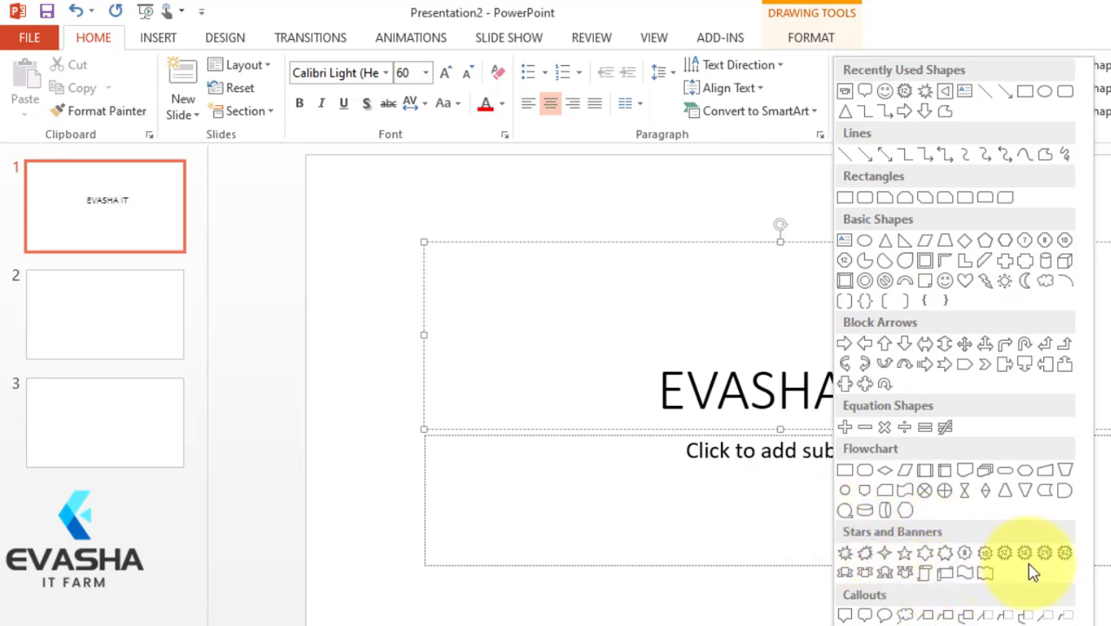
Step: In PowerPoint, draw an explosion shape left of the EVASHA IT title and stretch it wider
left_click(846, 553)
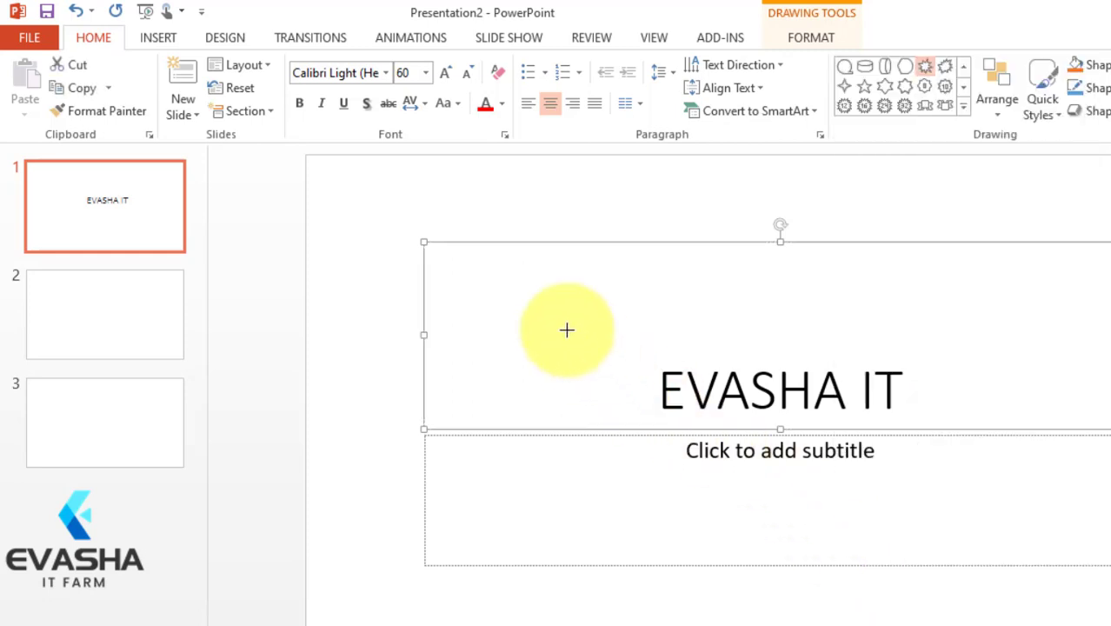
left_click_drag(468, 305, 565, 402)
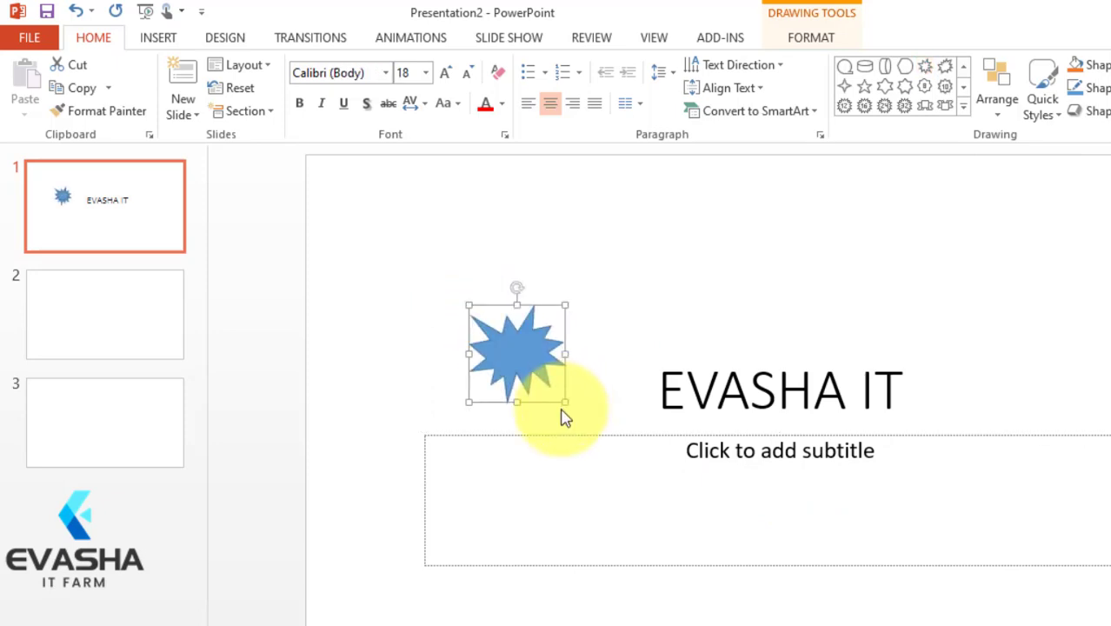
left_click_drag(565, 354, 607, 354)
left_click(538, 320)
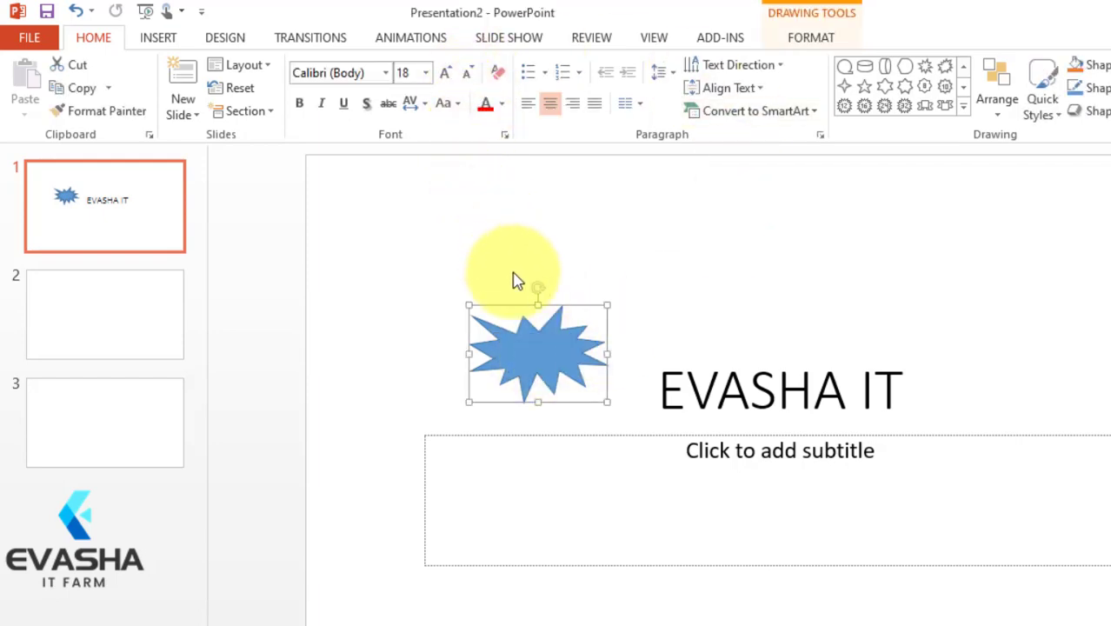
Step: Give the explosion shape a light blue theme fill and a dark grey outline
left_click(822, 44)
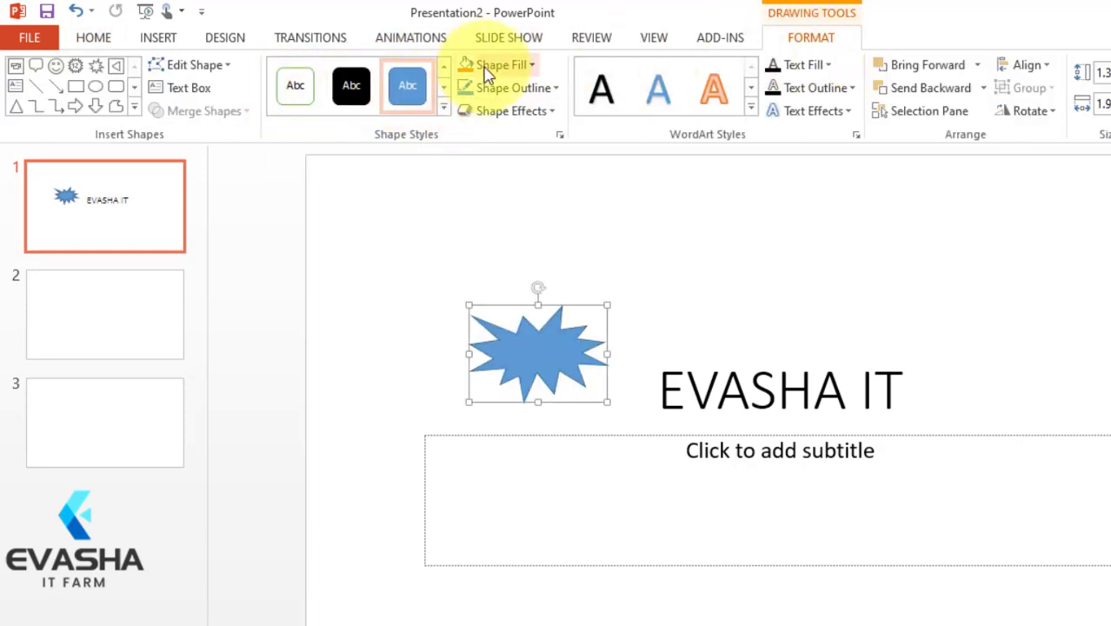
left_click(528, 64)
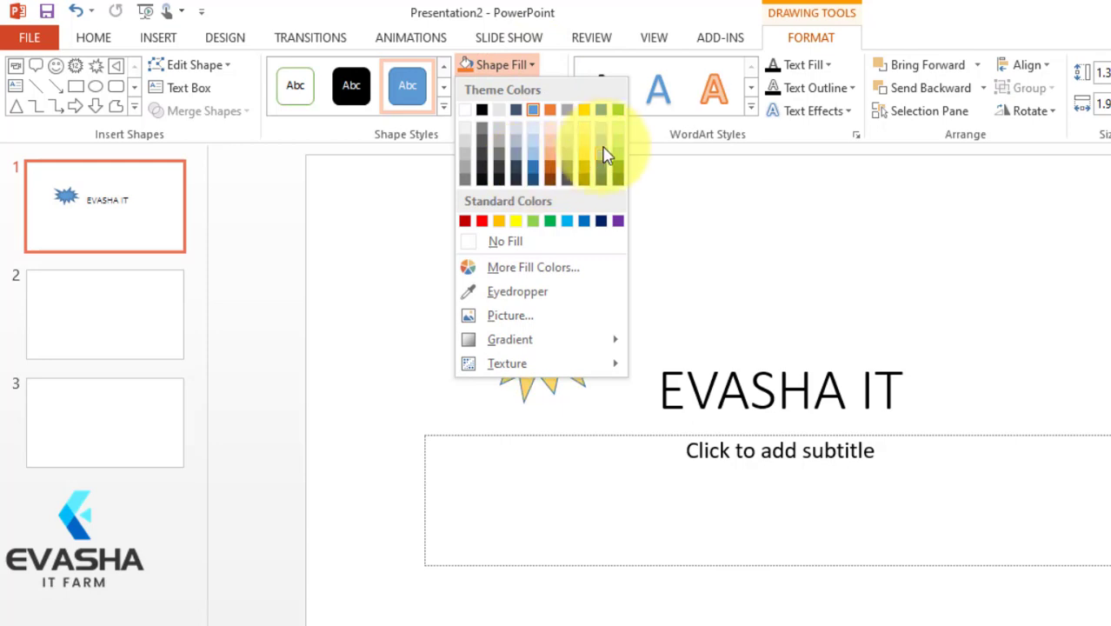
left_click(600, 143)
left_click(526, 87)
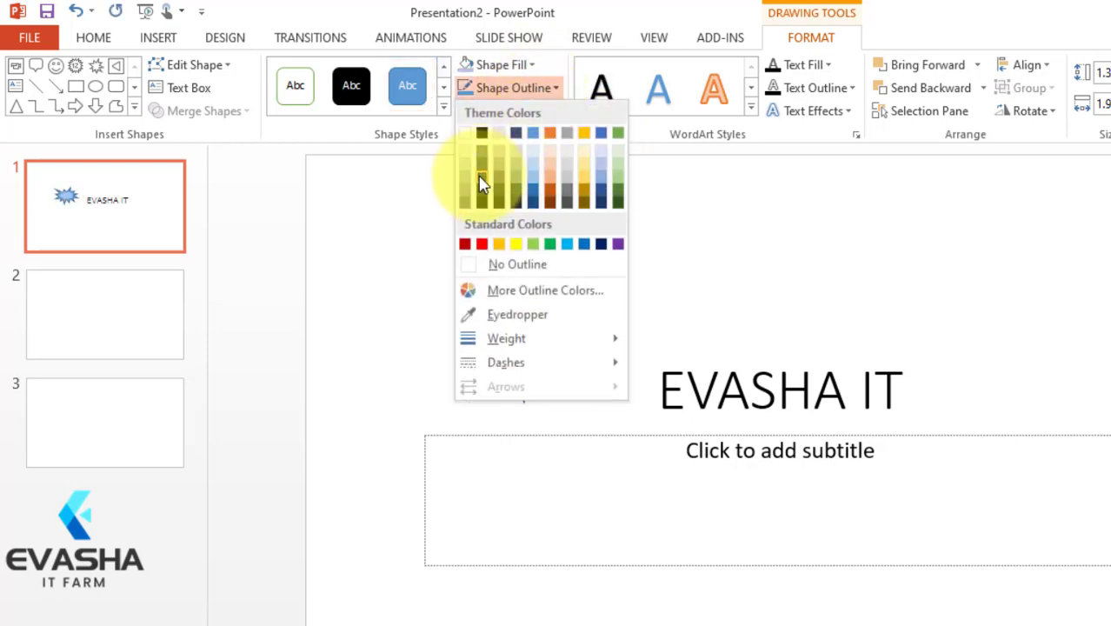
left_click(481, 182)
Step: Apply the largest orange glow variation to the explosion shape and delete the shape from the slide
left_click(546, 113)
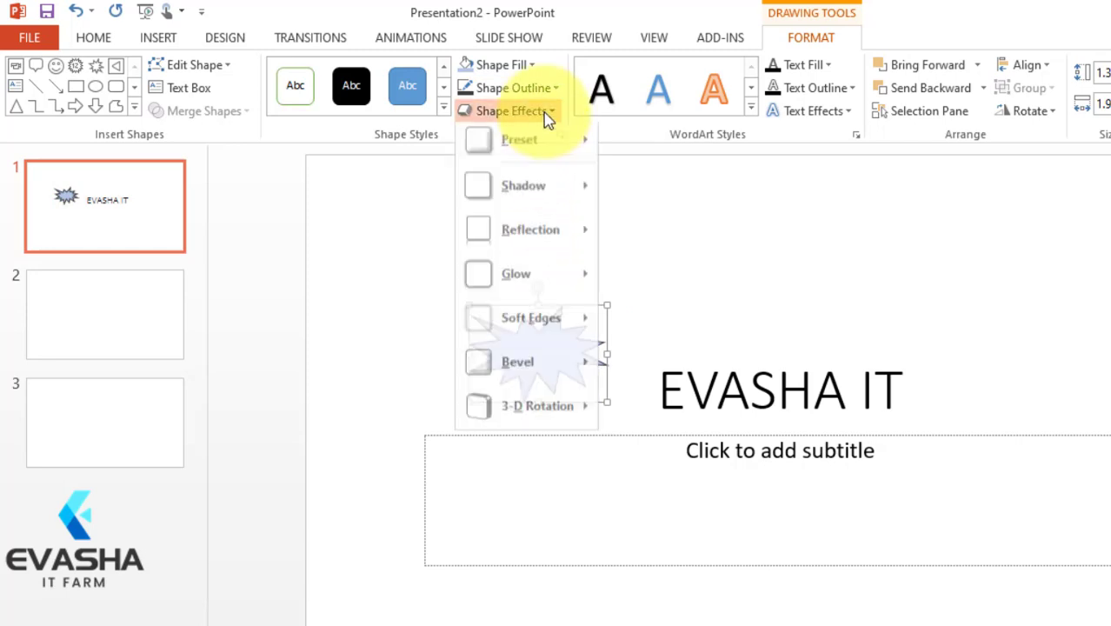
mouse_move(517, 280)
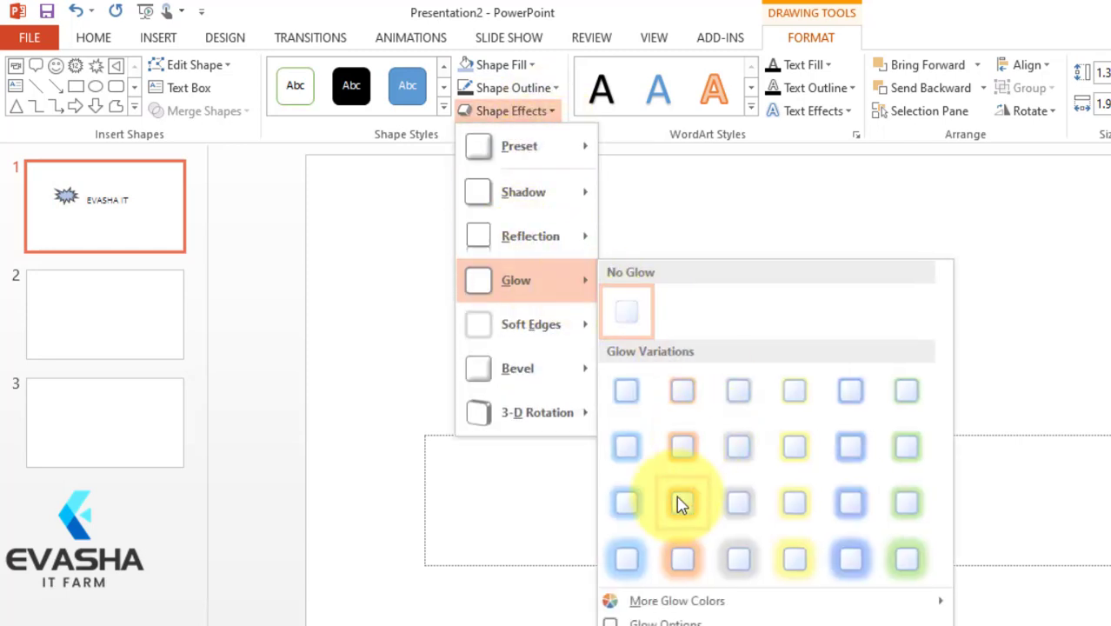
left_click(682, 563)
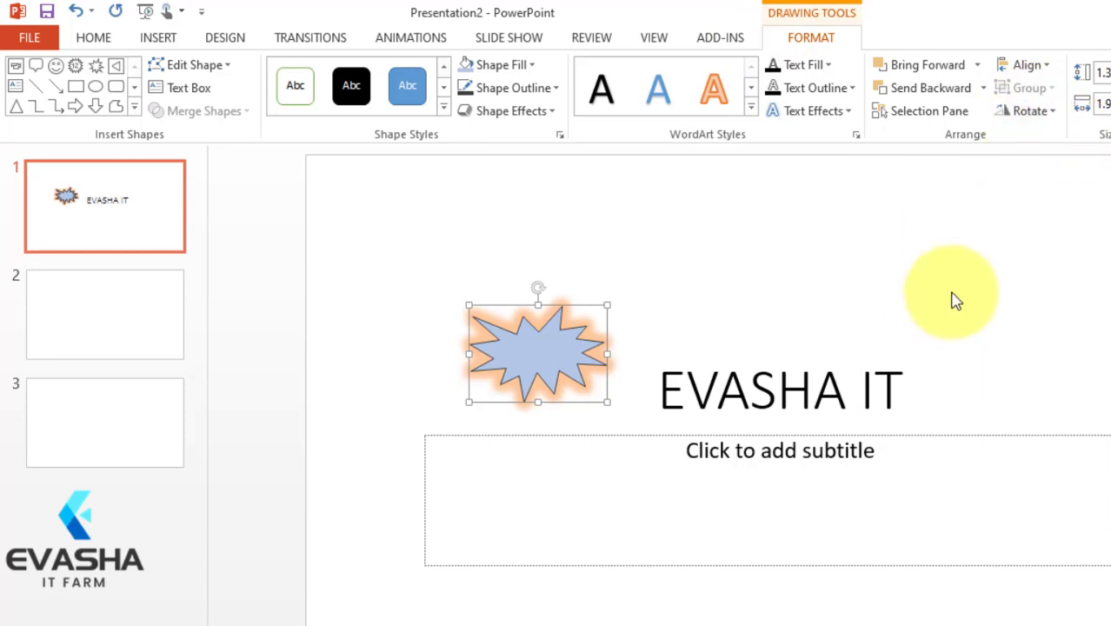
key("Delete")
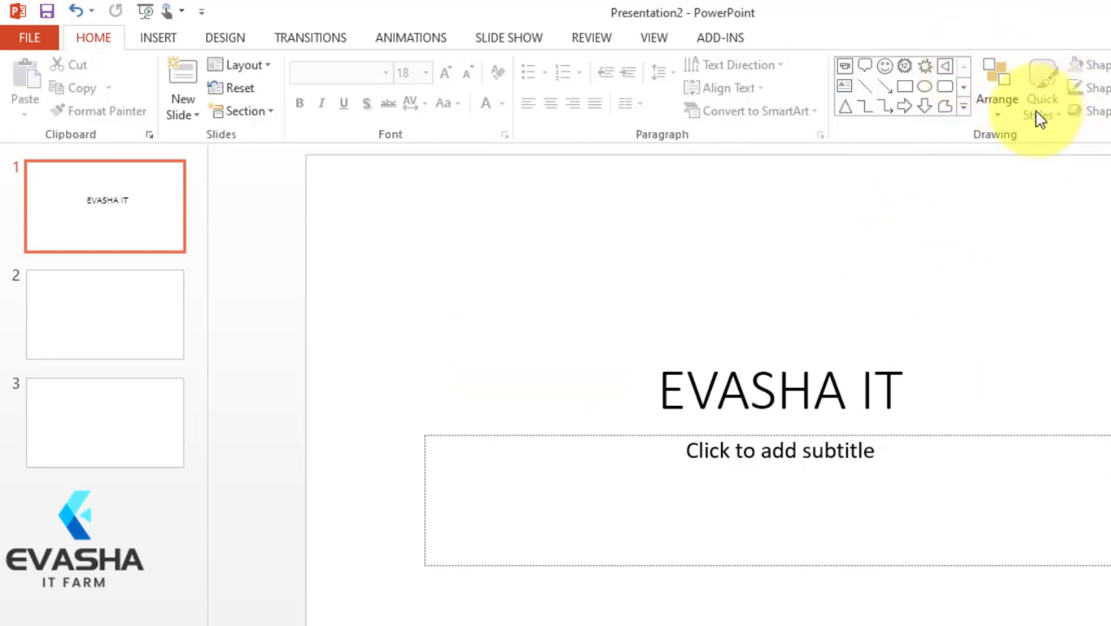
Step: Draw a Smiley Face shape to the right of the EVASHA IT title on slide 1
left_click(963, 106)
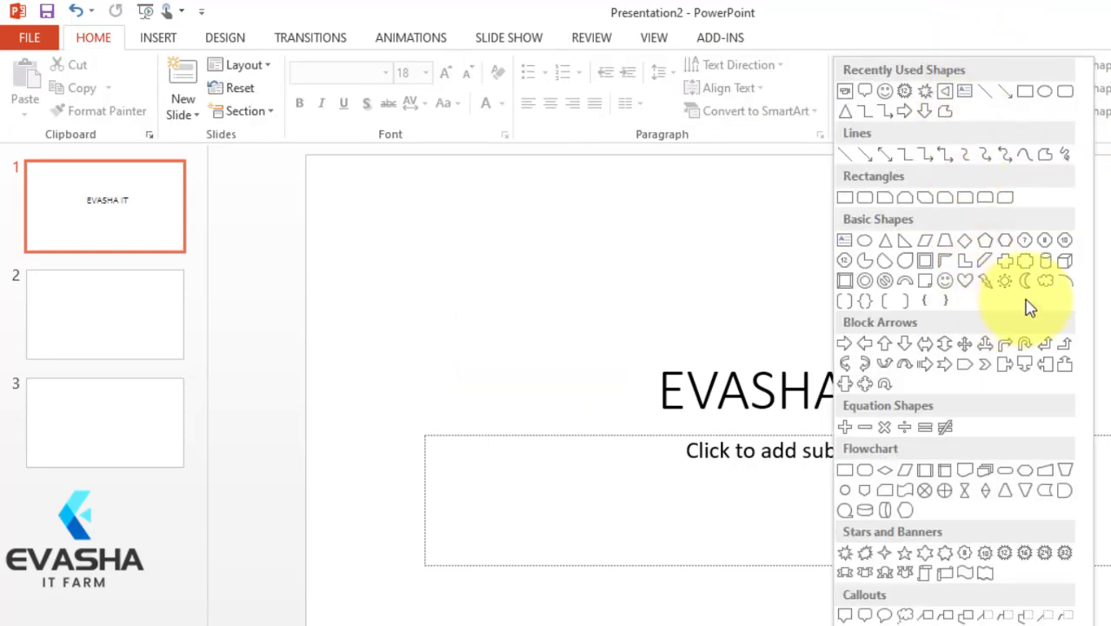
left_click(943, 286)
mouse_move(957, 282)
left_mouse_down()
mouse_move(1053, 412)
mouse_move(1094, 419)
left_mouse_up()
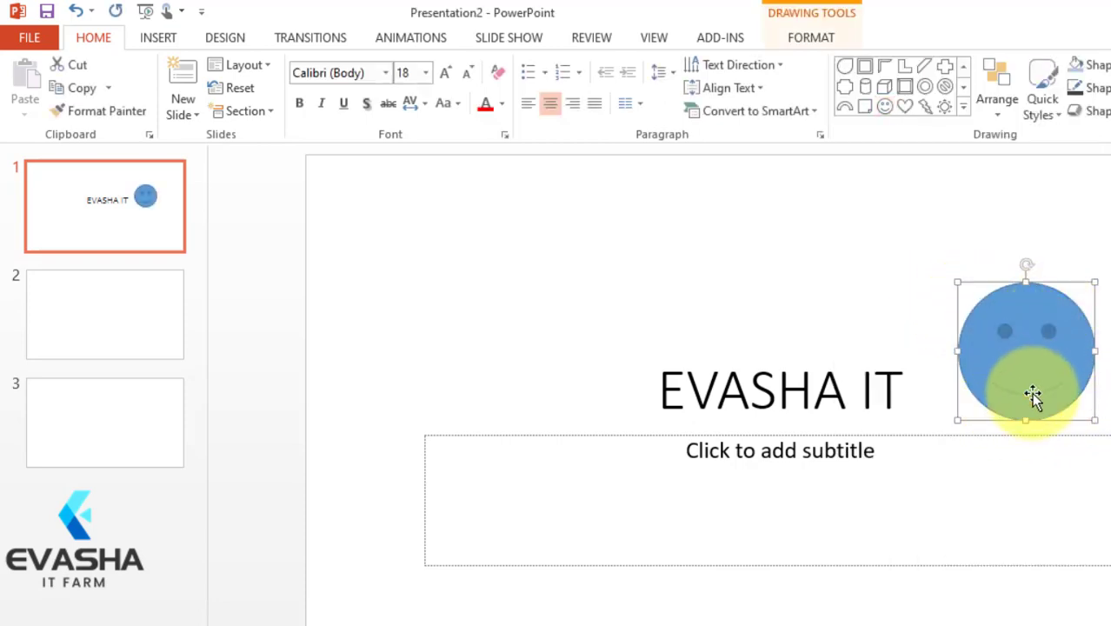
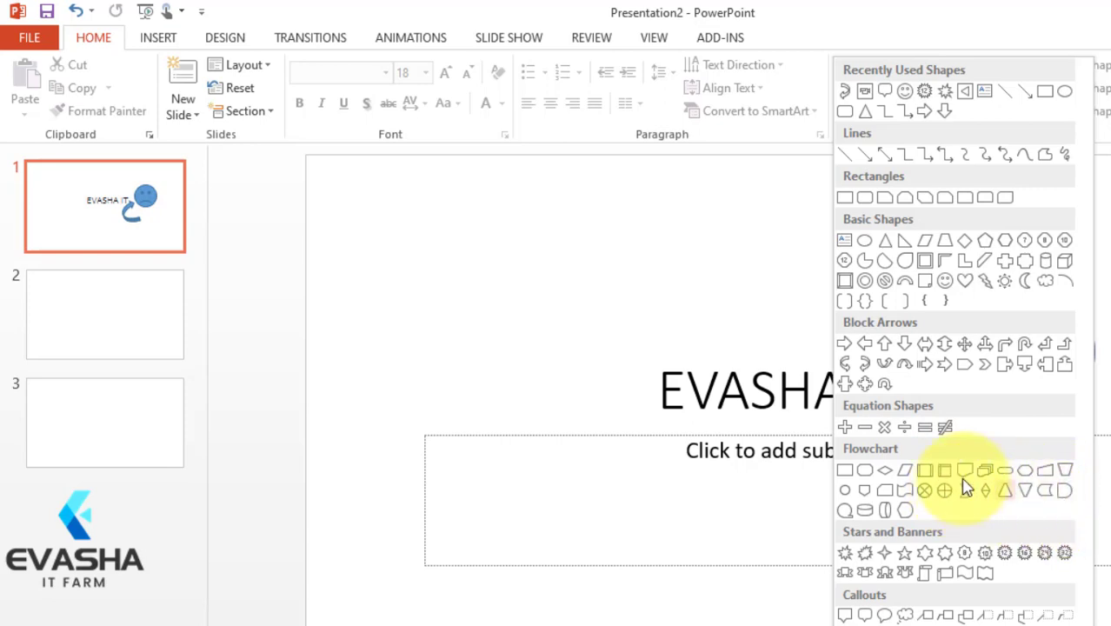
Step: Draw a 12-point star on slide 1 and place it just above the EVASHA IT title
left_click(1004, 556)
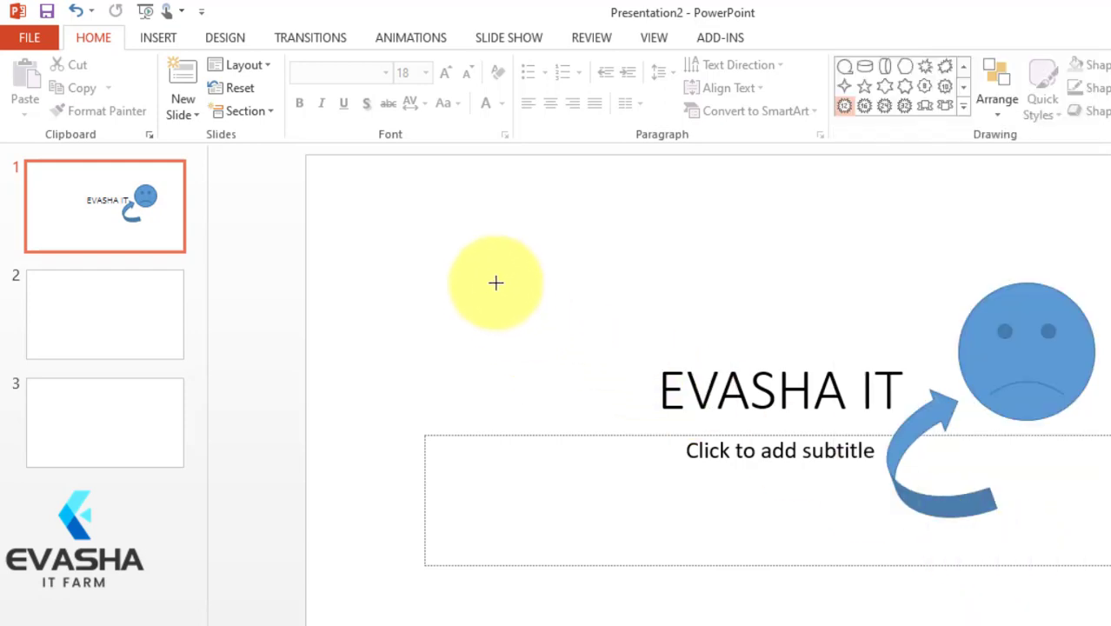
left_click_drag(459, 280, 572, 420)
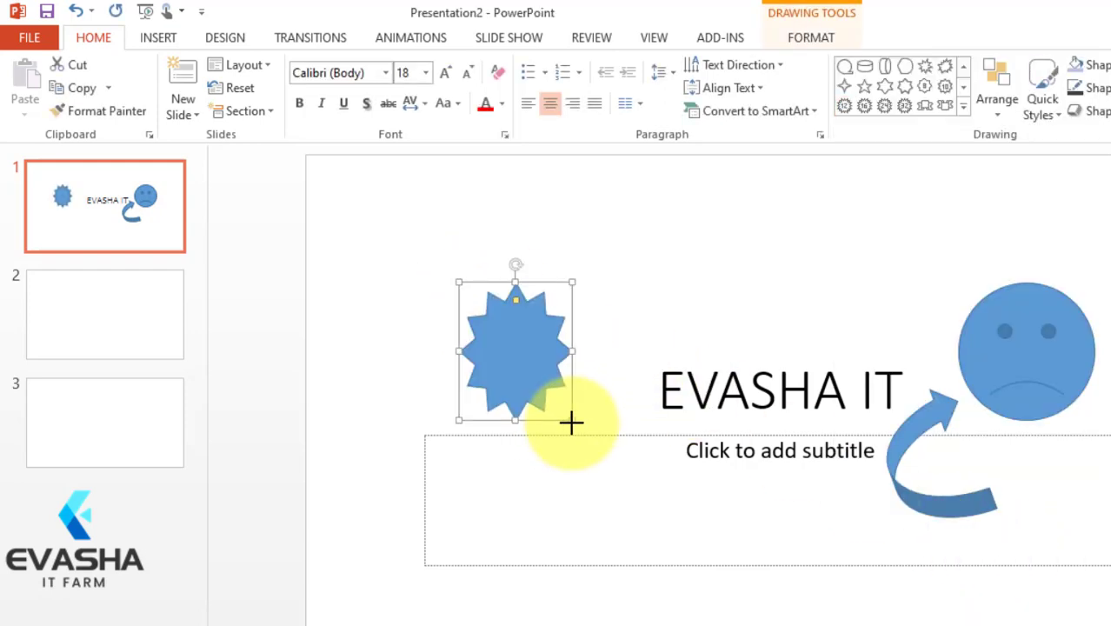
left_click_drag(550, 328, 868, 252)
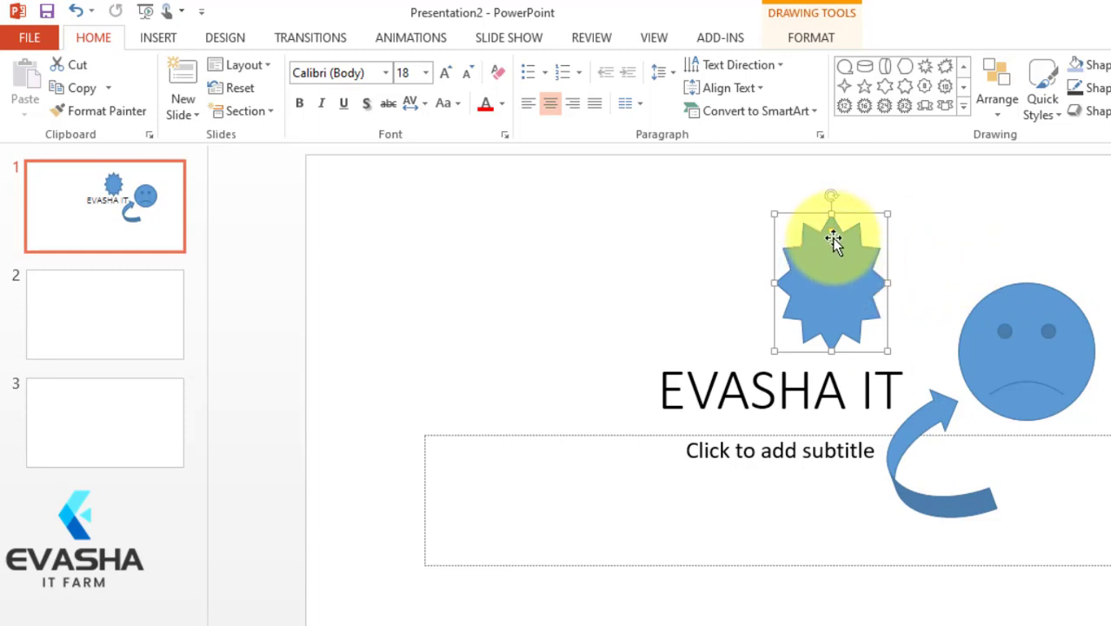
Step: Adjust the depth of the 12-point star's spikes, ending with longer, narrower points
left_click_drag(830, 229, 831, 292)
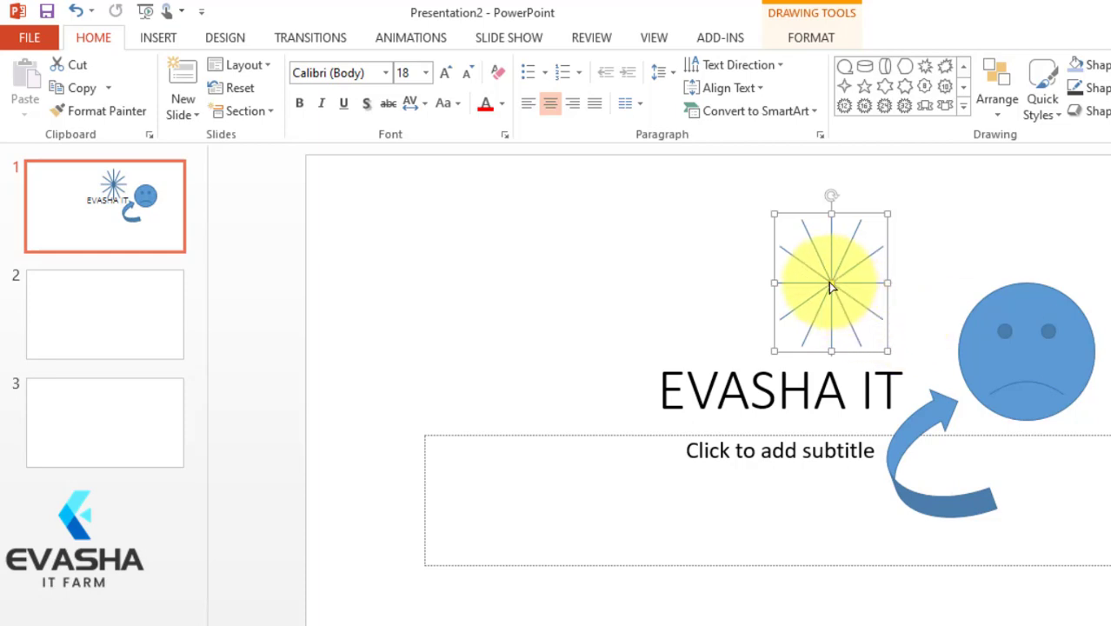
left_click_drag(831, 289, 829, 215)
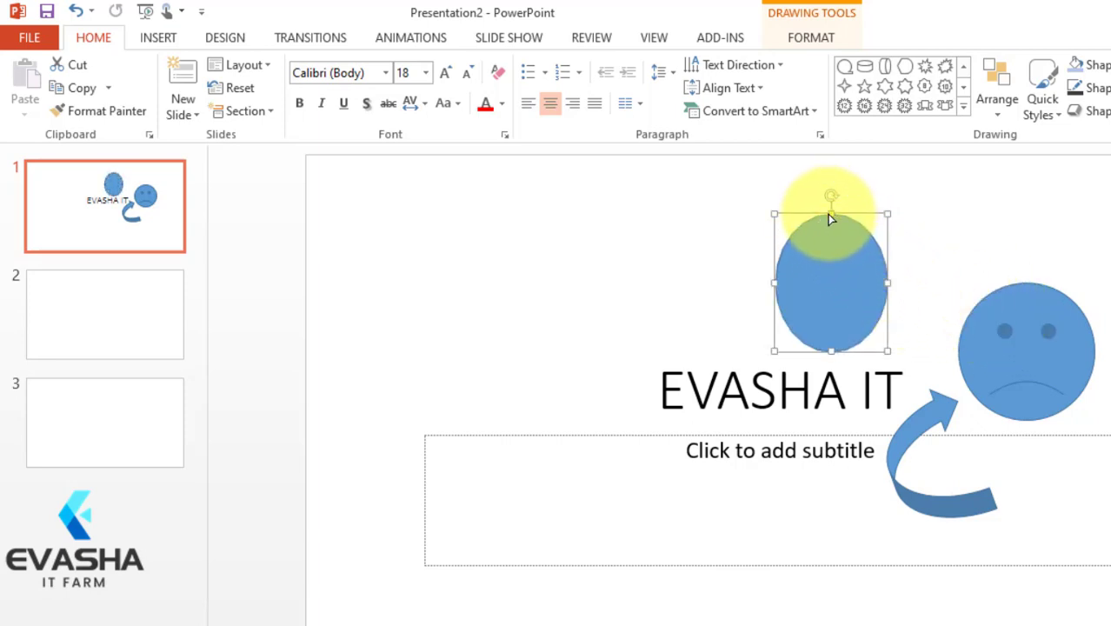
left_click_drag(830, 215, 832, 229)
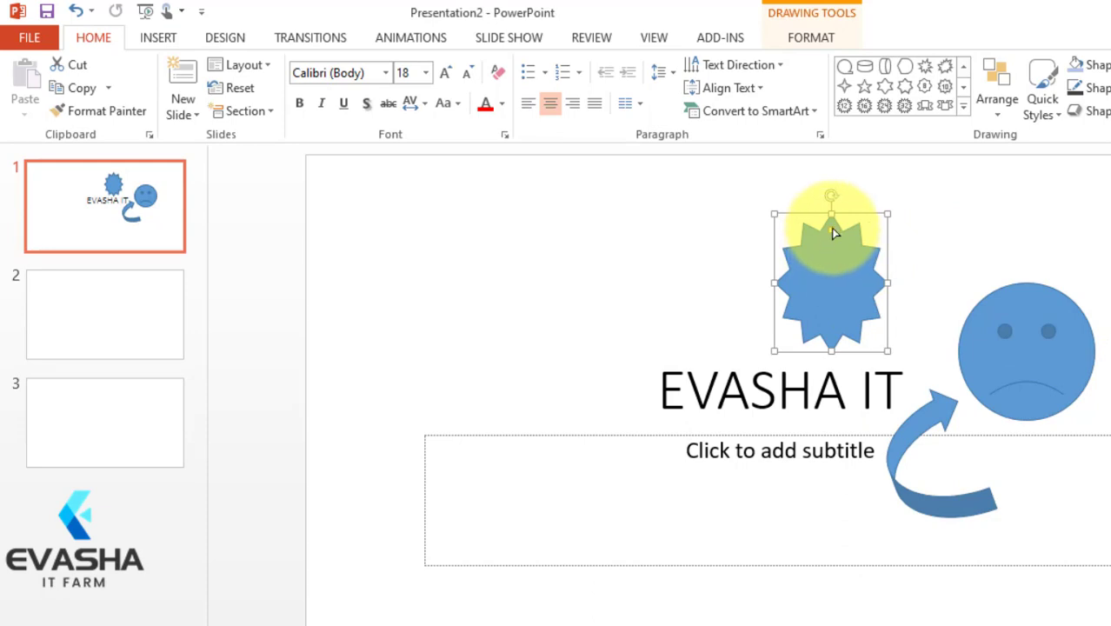
left_click_drag(828, 229, 830, 250)
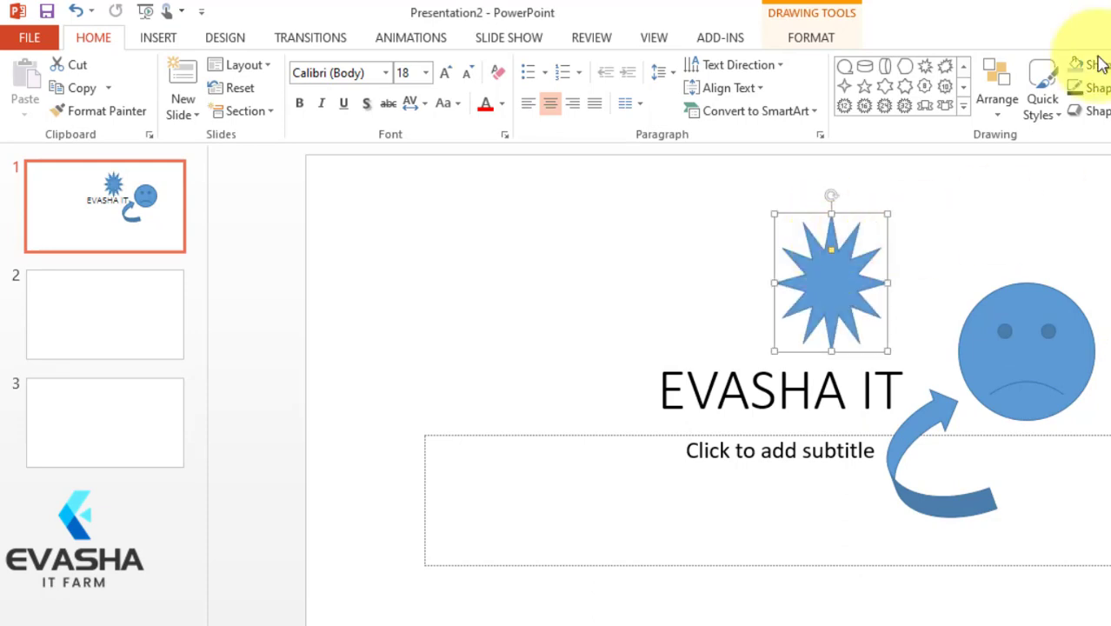
Step: Draw an oval speech callout about 1.66" wide and 1.41" high above the face and shift it slightly right
left_click(963, 106)
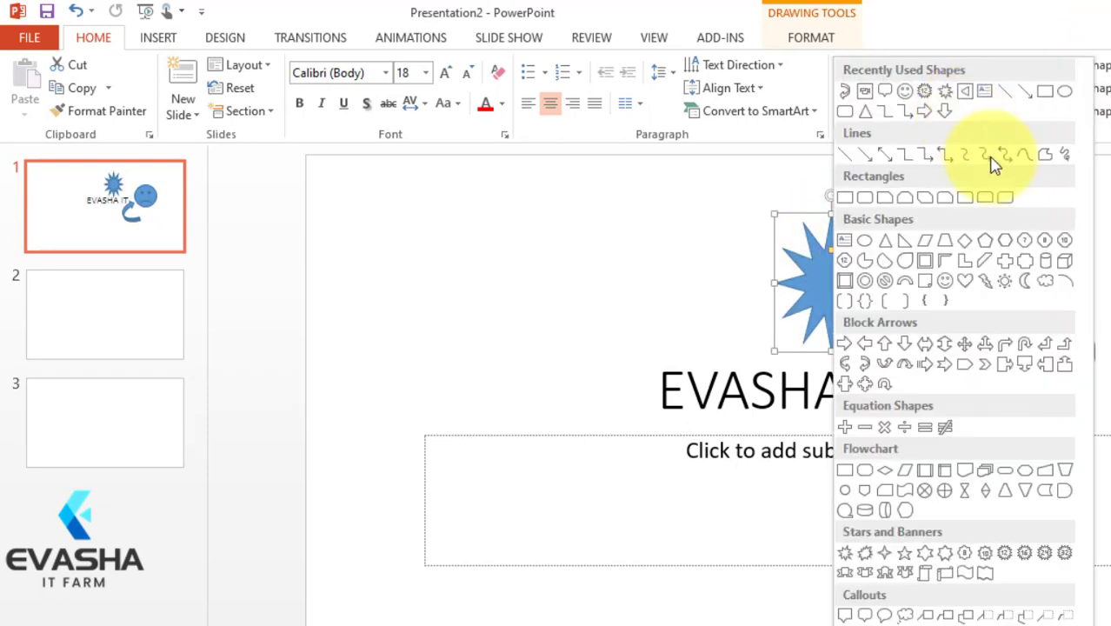
left_click(883, 615)
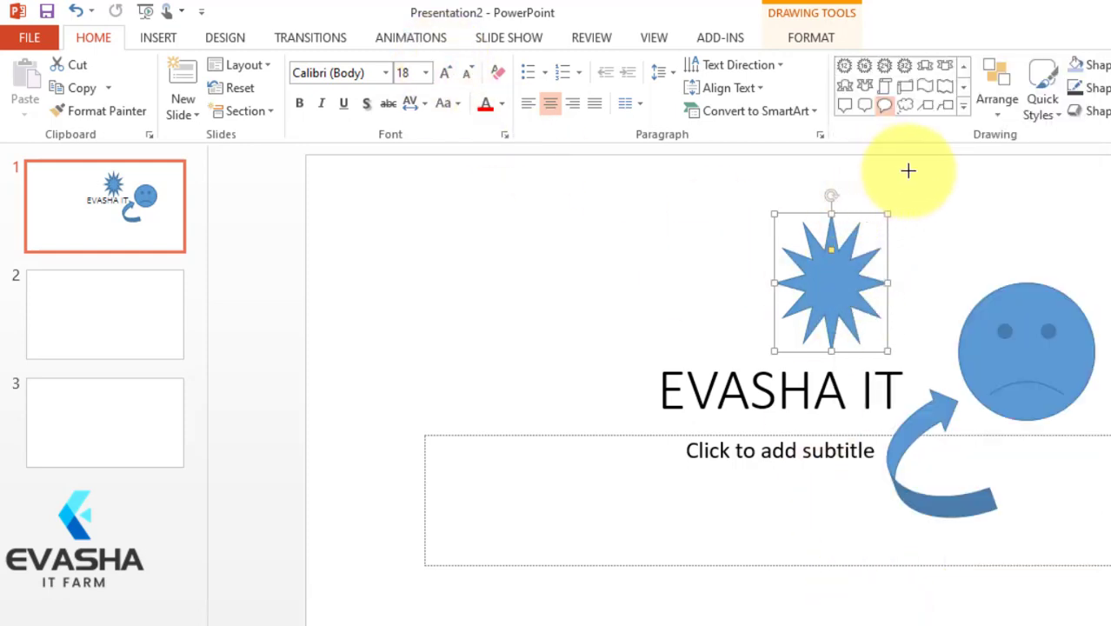
left_click_drag(941, 183, 1059, 282)
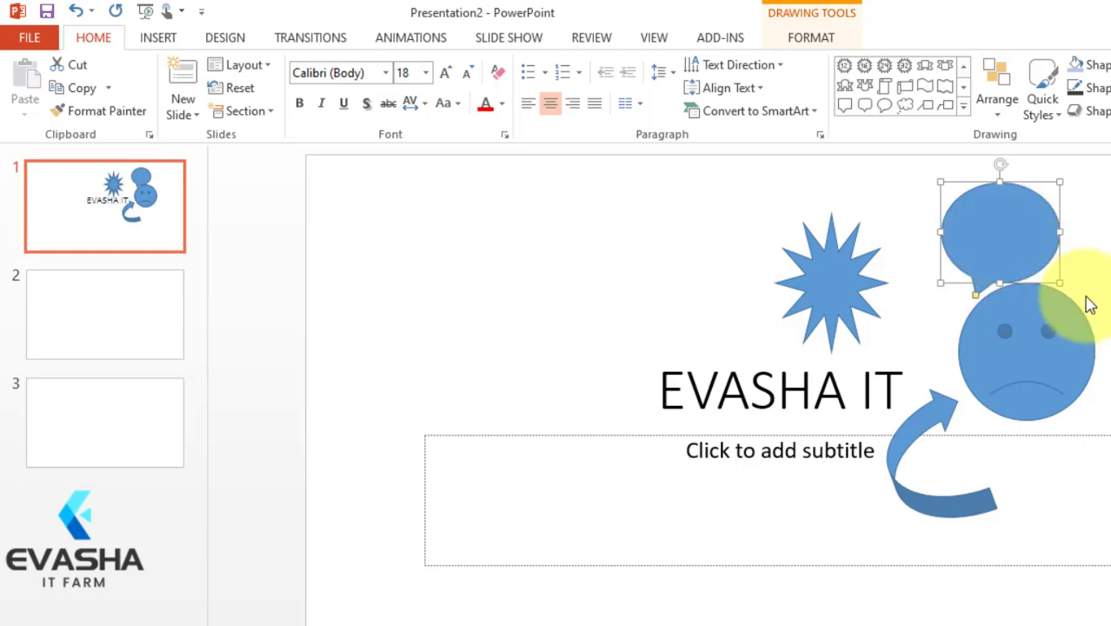
left_click(1102, 313)
double_click(1024, 231)
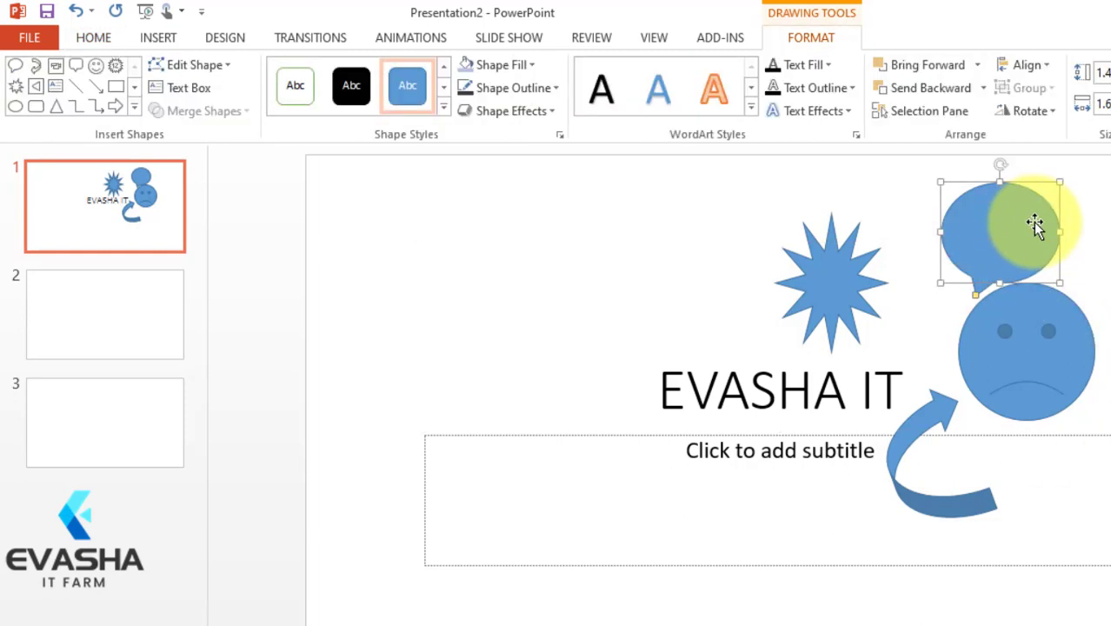
left_click_drag(975, 231, 1078, 221)
left_click(1107, 366)
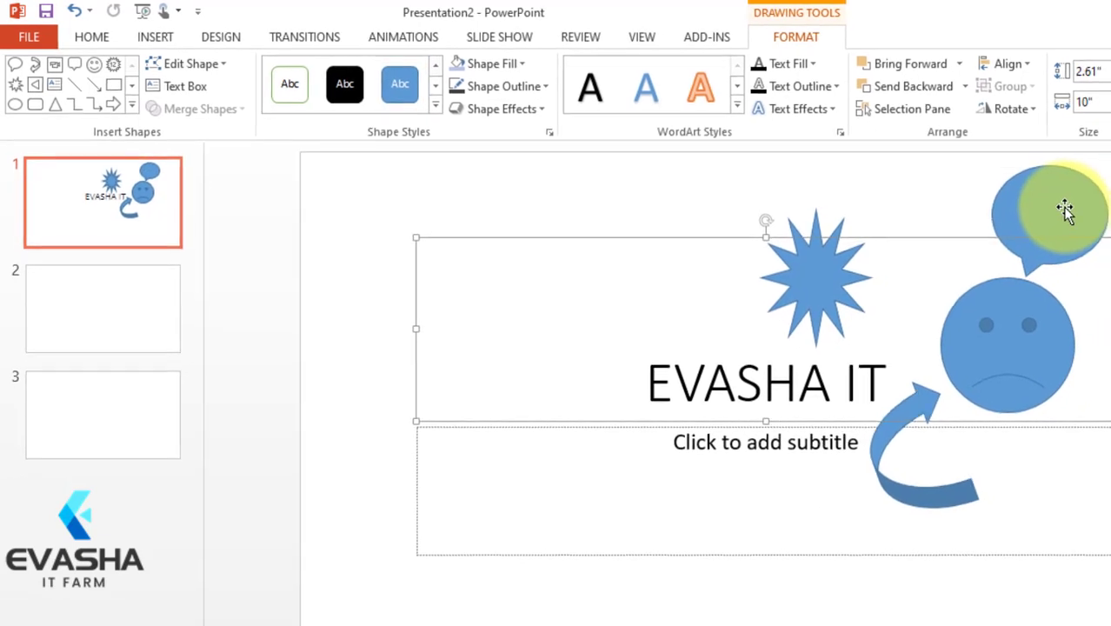
Step: Add the text HI inside the oval speech callout
left_click(1084, 209)
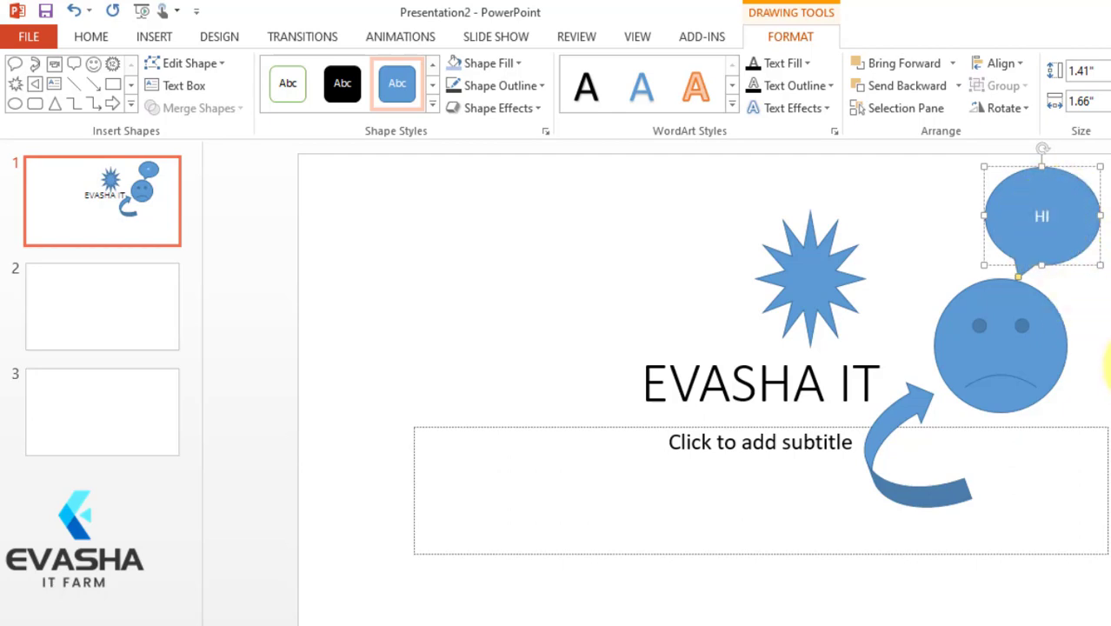
left_click(1099, 317)
left_click(1054, 219)
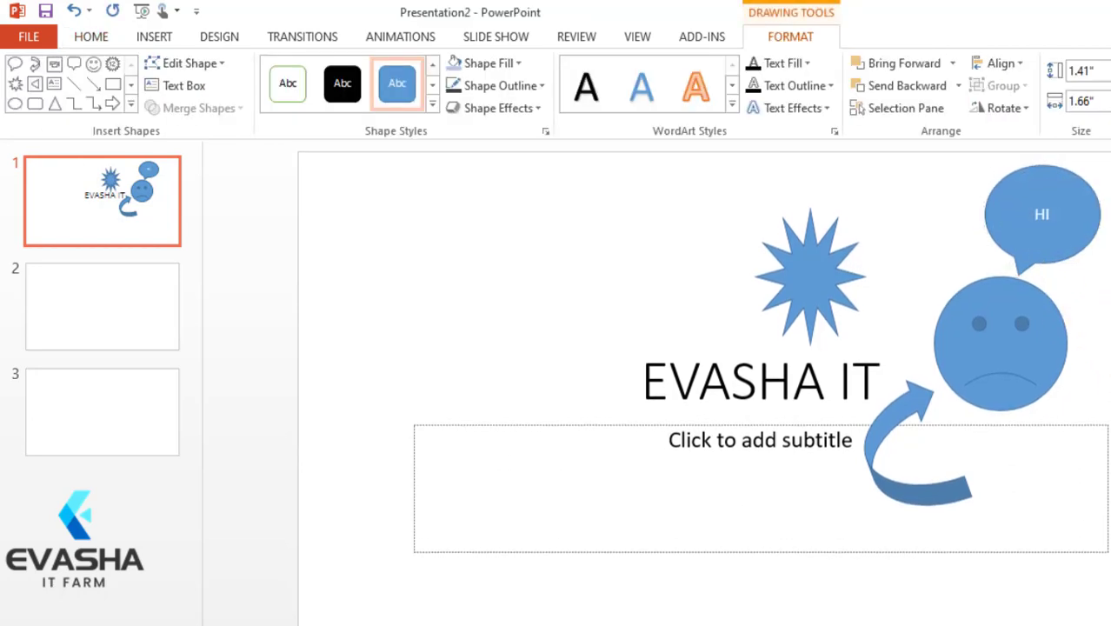
left_click(1048, 272)
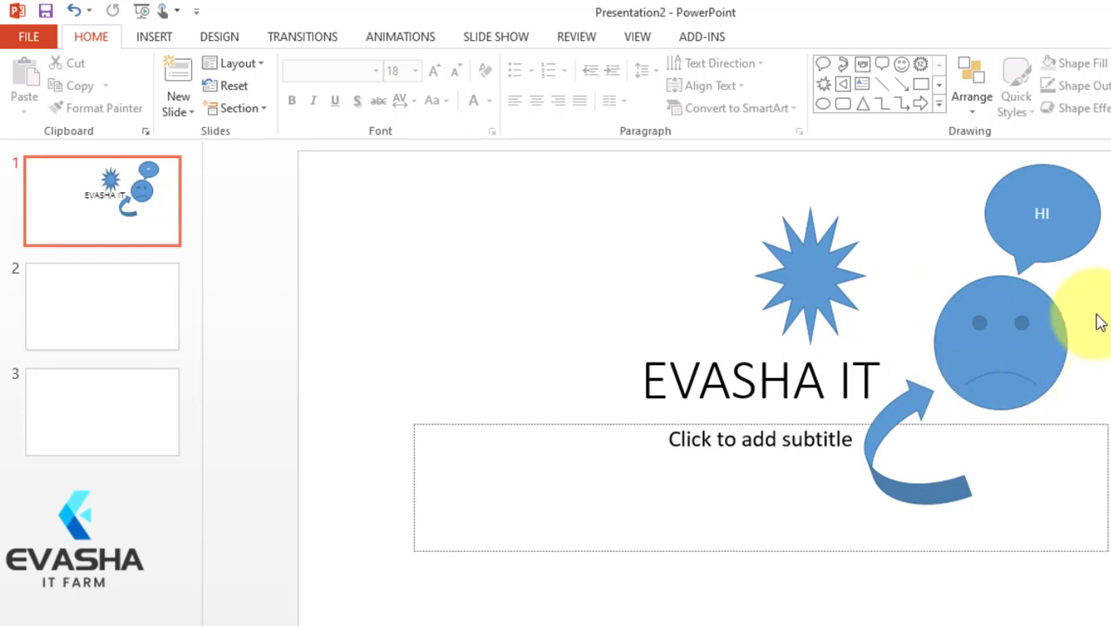
left_click(1049, 217)
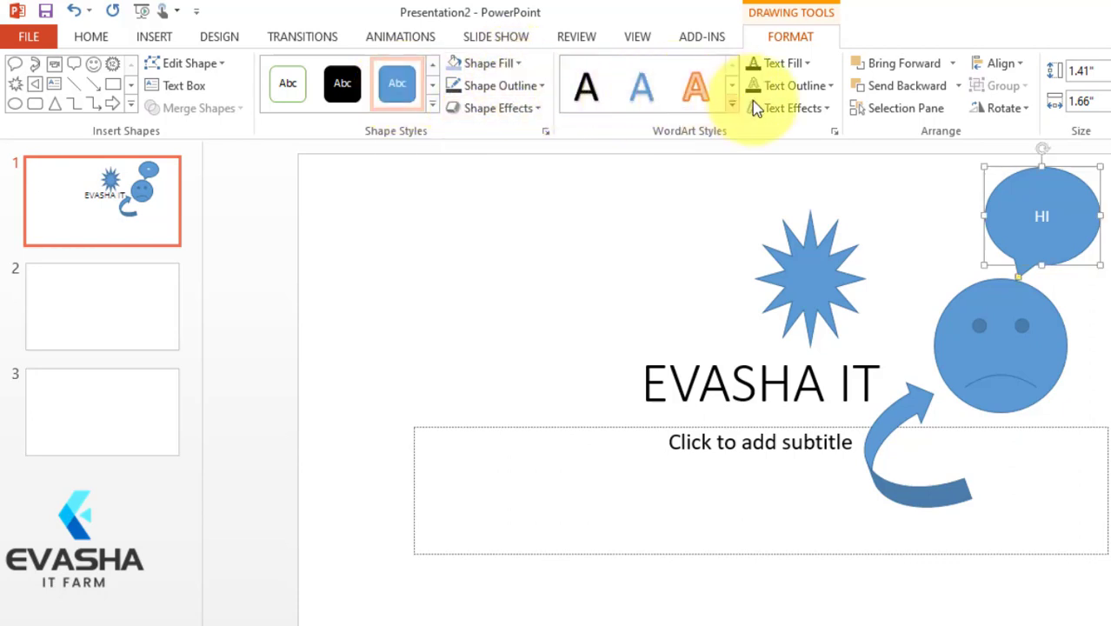
left_click(1108, 213)
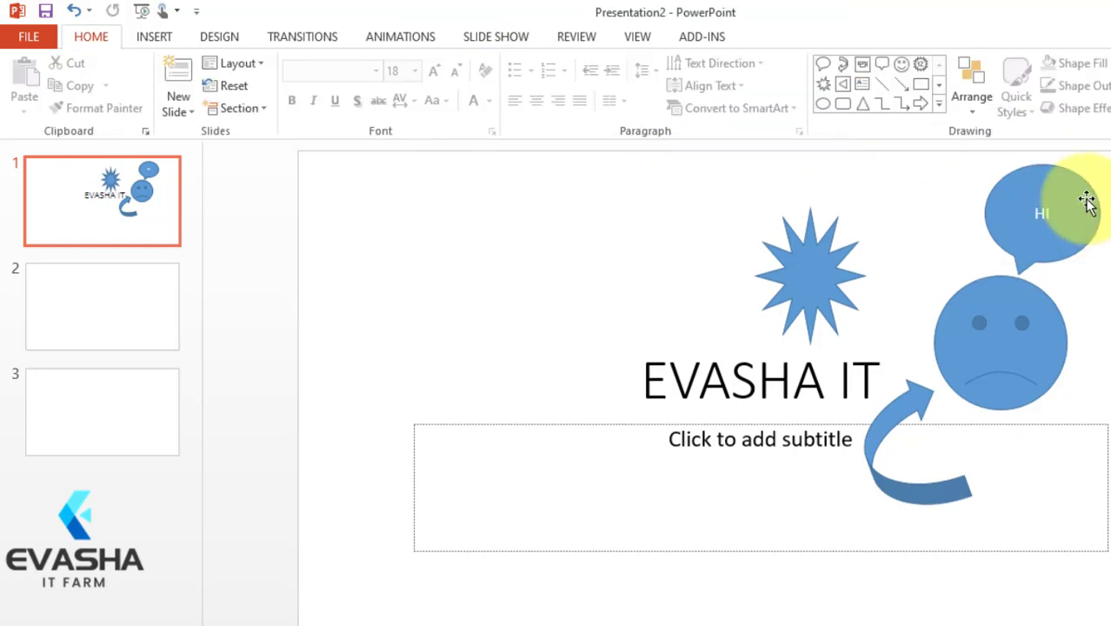
left_click(939, 106)
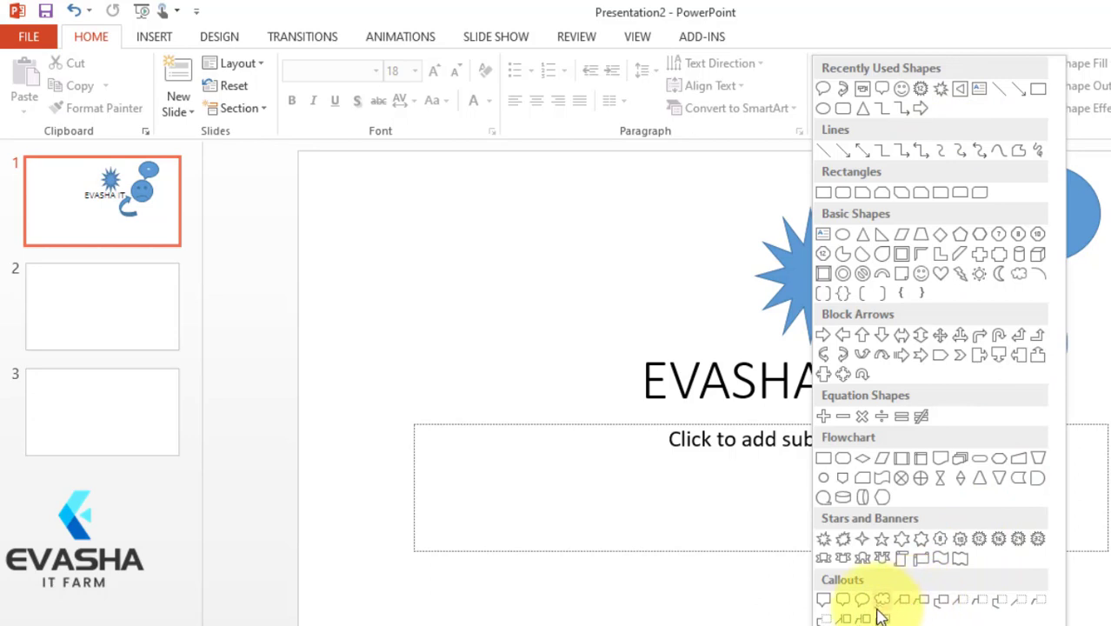
left_click(1108, 335)
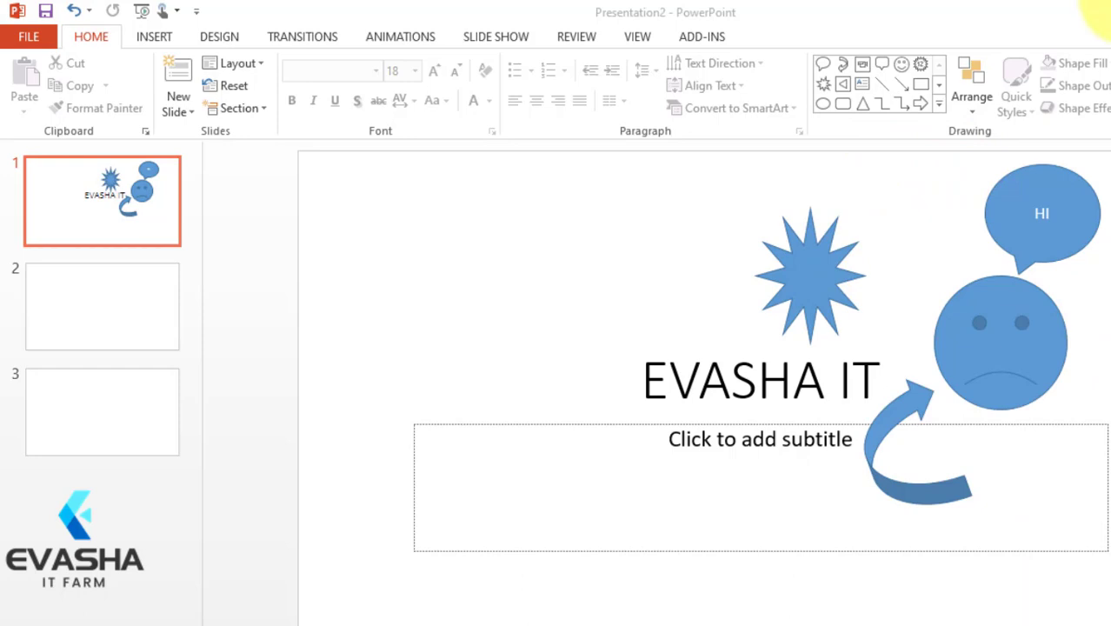
Step: Draw a Back or Previous action button left of the title and hyperlink its click action to Next Slide
left_click(940, 111)
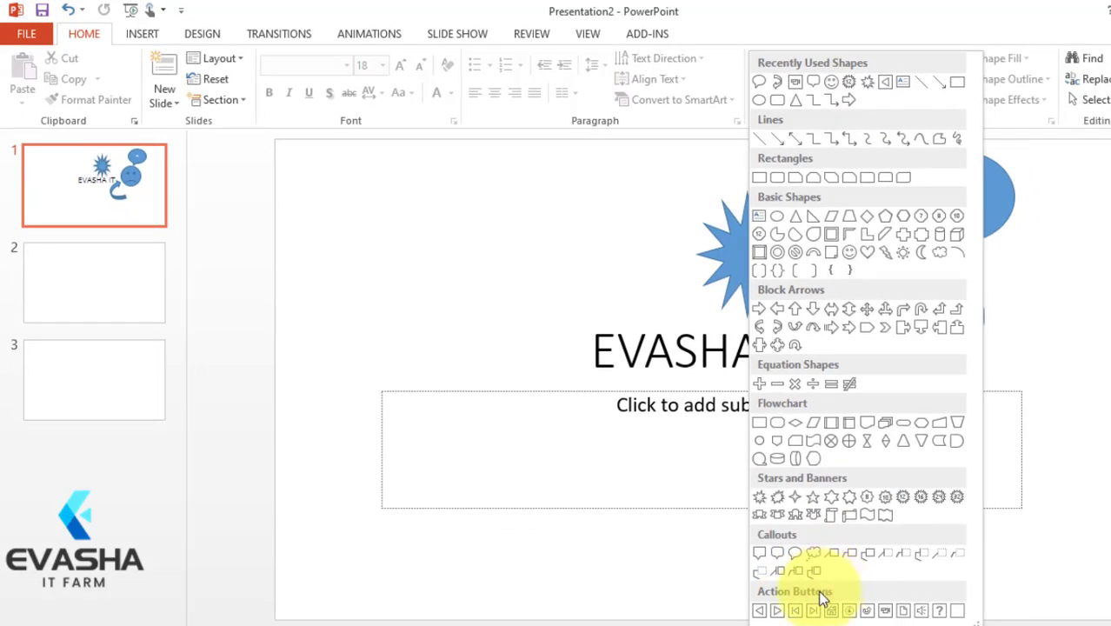
left_click(760, 611)
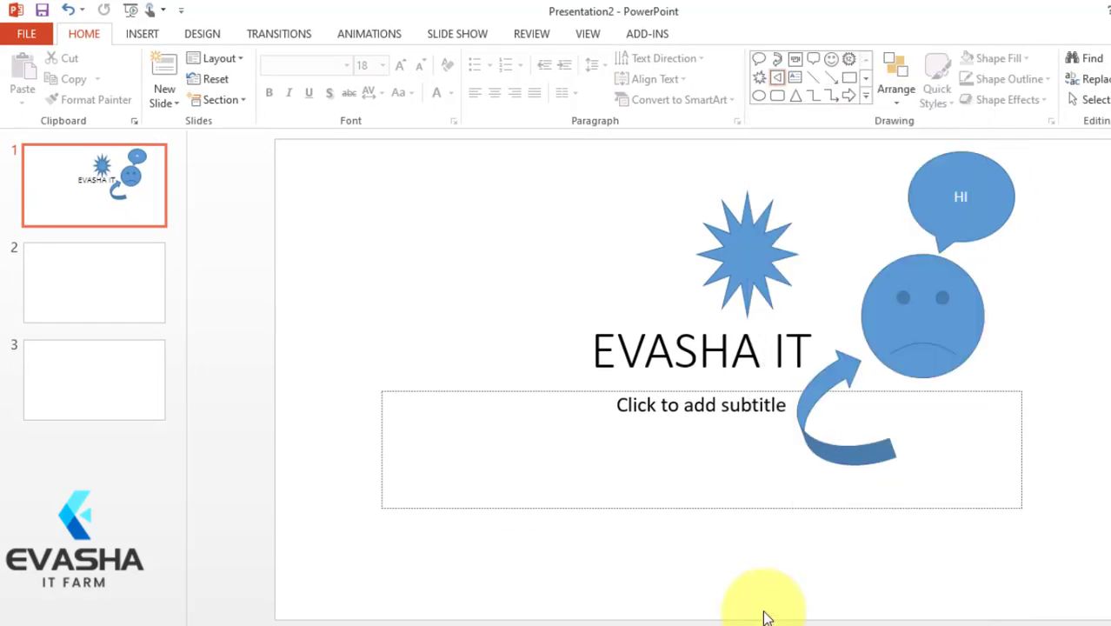
left_click_drag(461, 285, 539, 365)
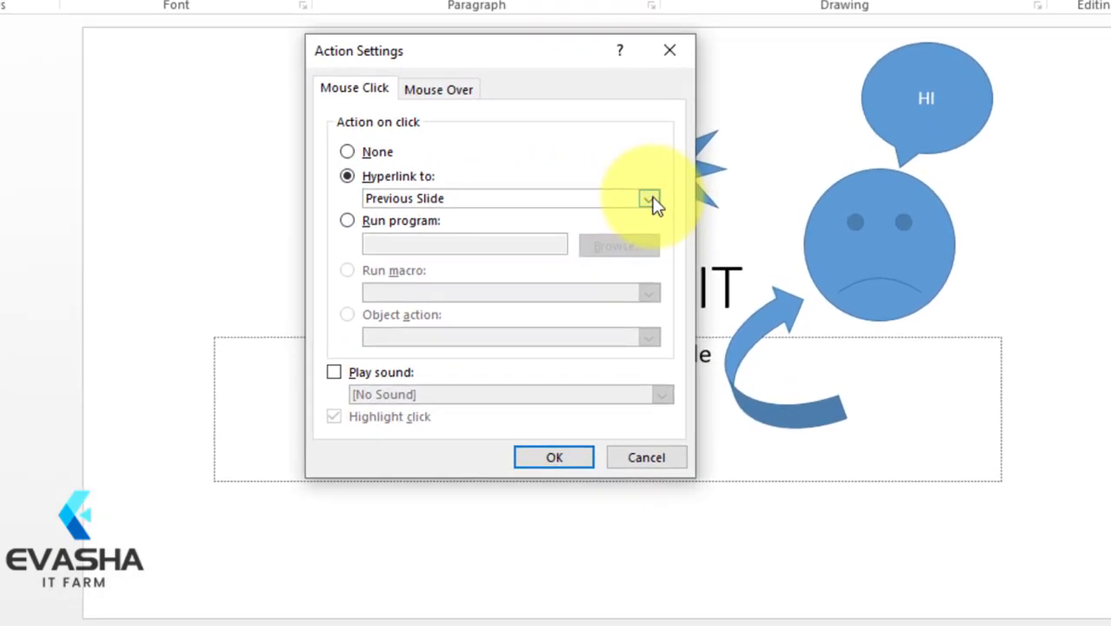
left_click(707, 253)
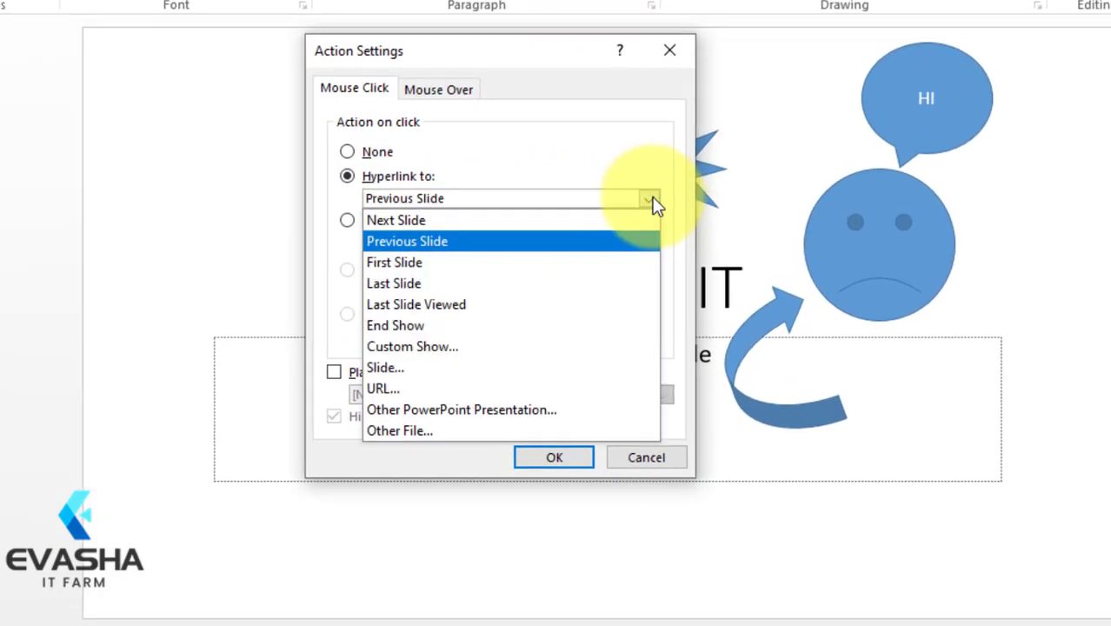
left_click(469, 223)
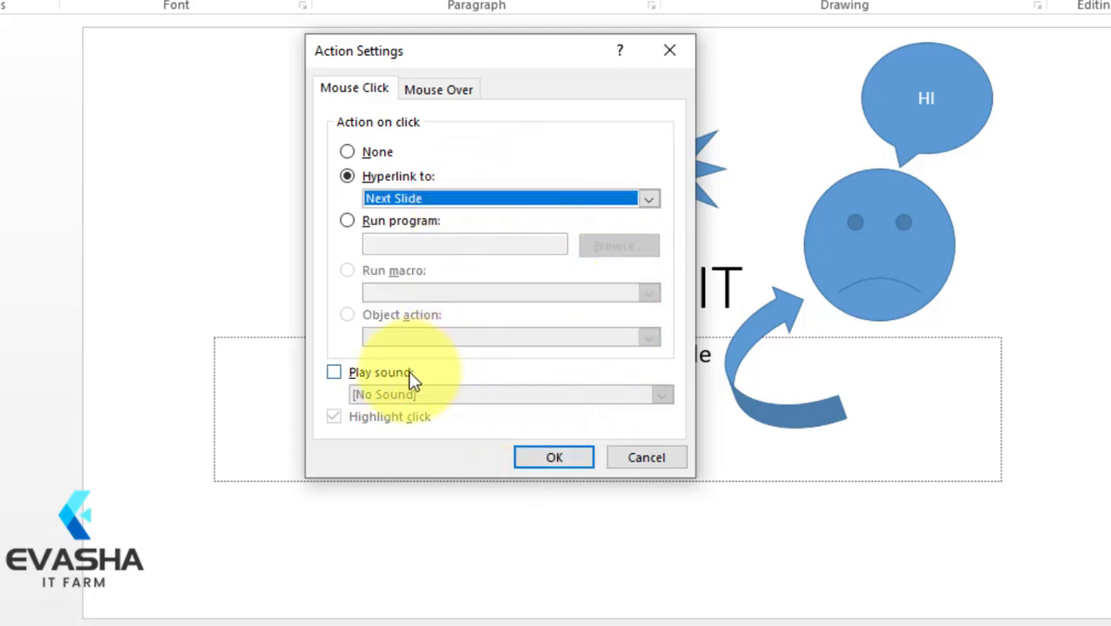
Step: Make the action button play the Bomb sound on click and apply the action settings
left_click(334, 372)
left_click(661, 395)
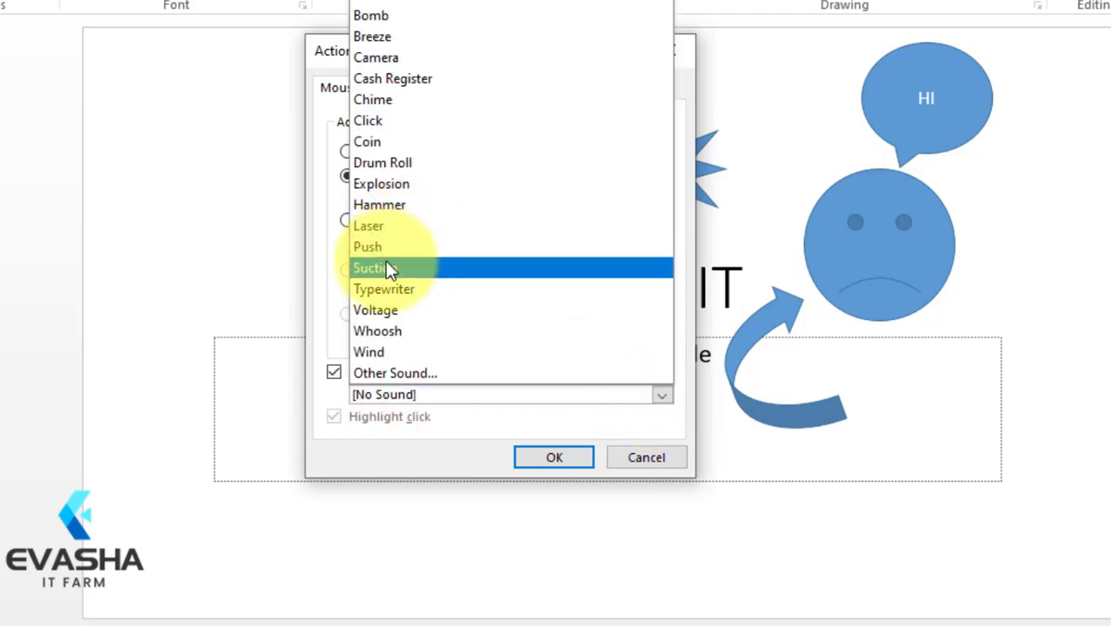
left_click(380, 16)
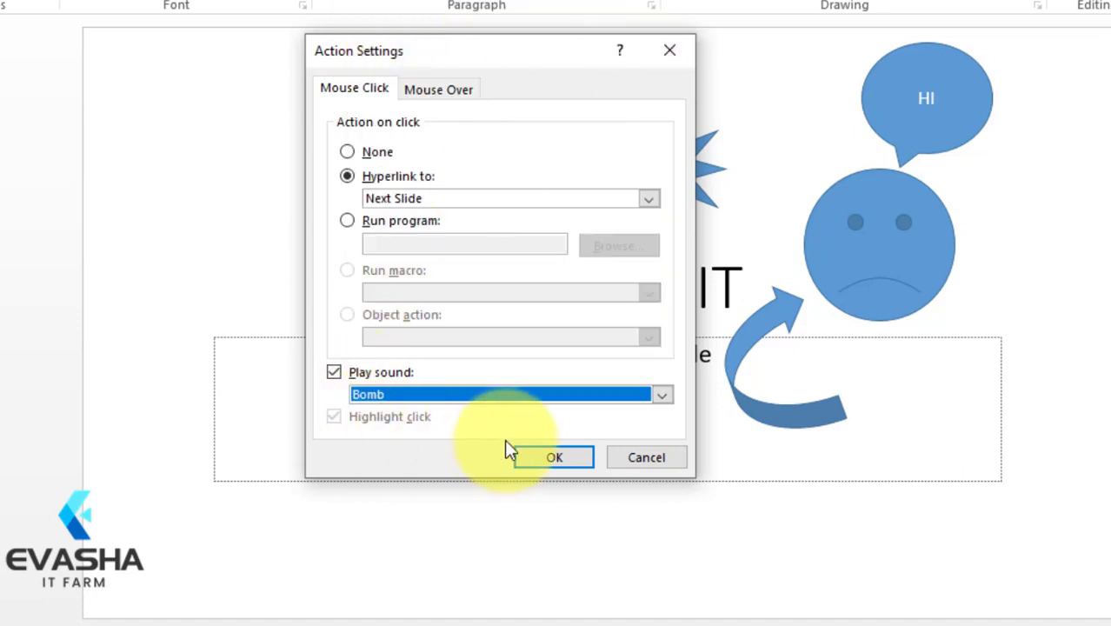
left_click(571, 456)
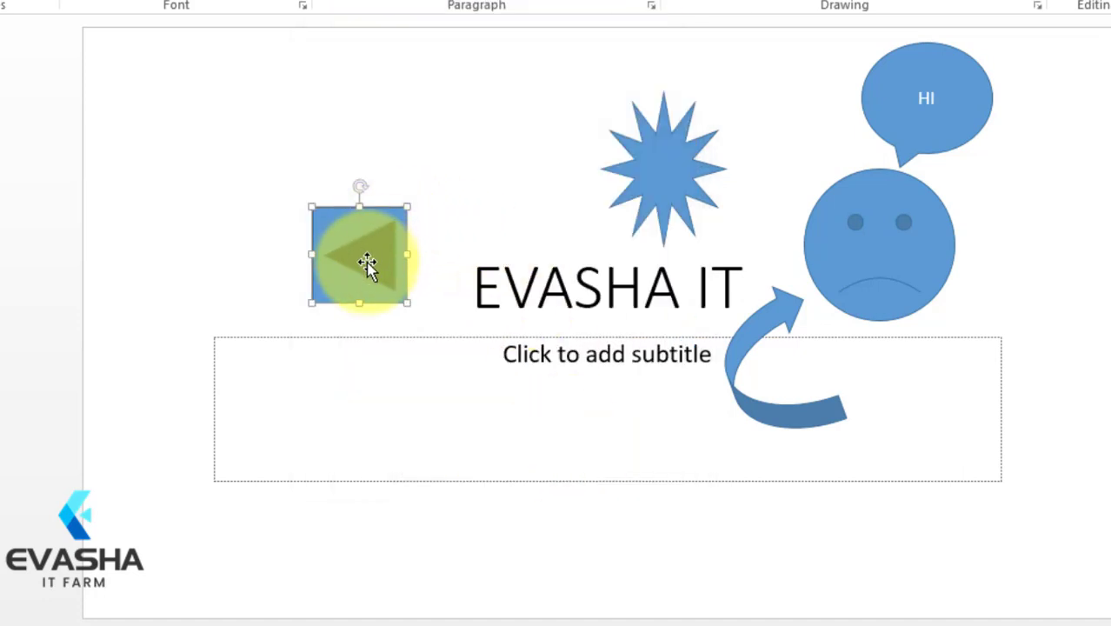
Step: Delete the left-arrow action button from the slide
left_click(357, 341)
left_click(347, 243)
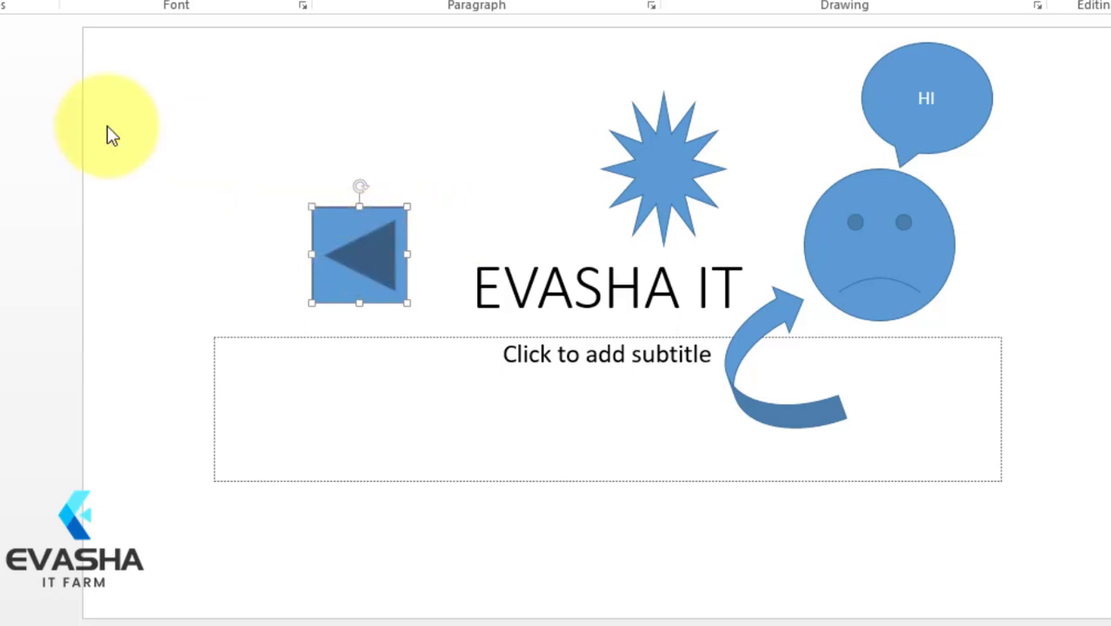
left_click(261, 252)
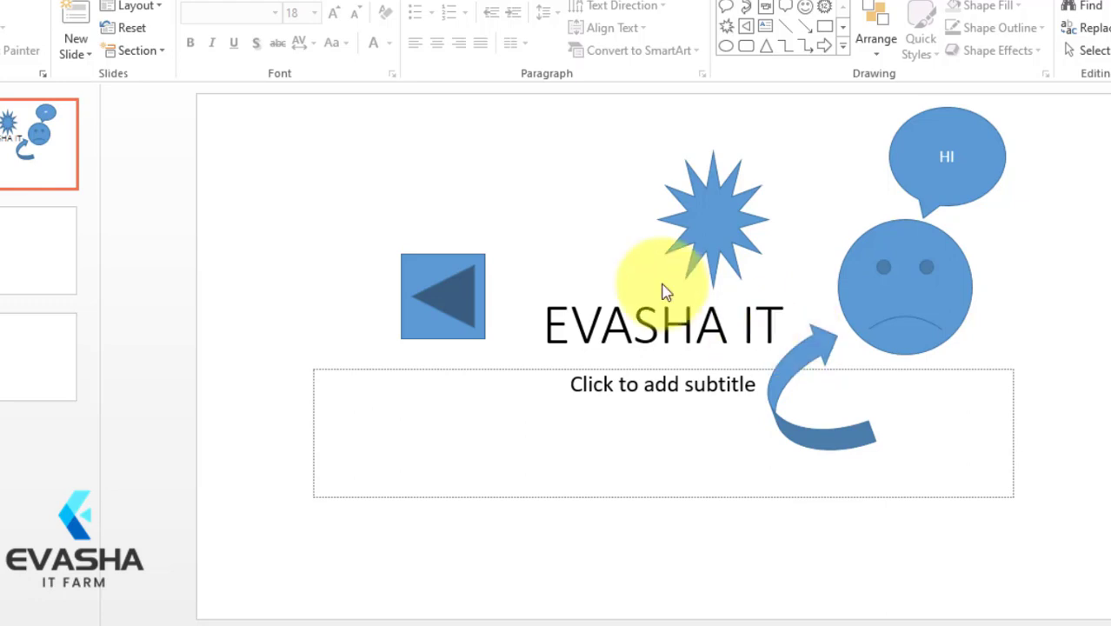
left_click(471, 292)
key("Delete")
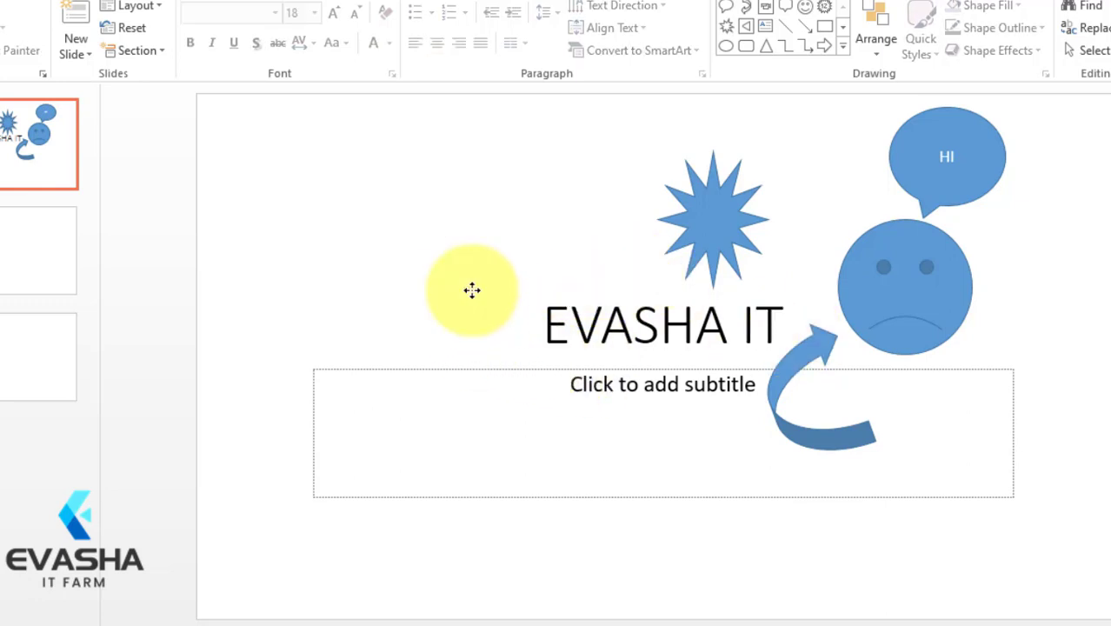
Step: Draw a Movie action button left of the title and hyperlink its click action to Next Slide
left_click(843, 48)
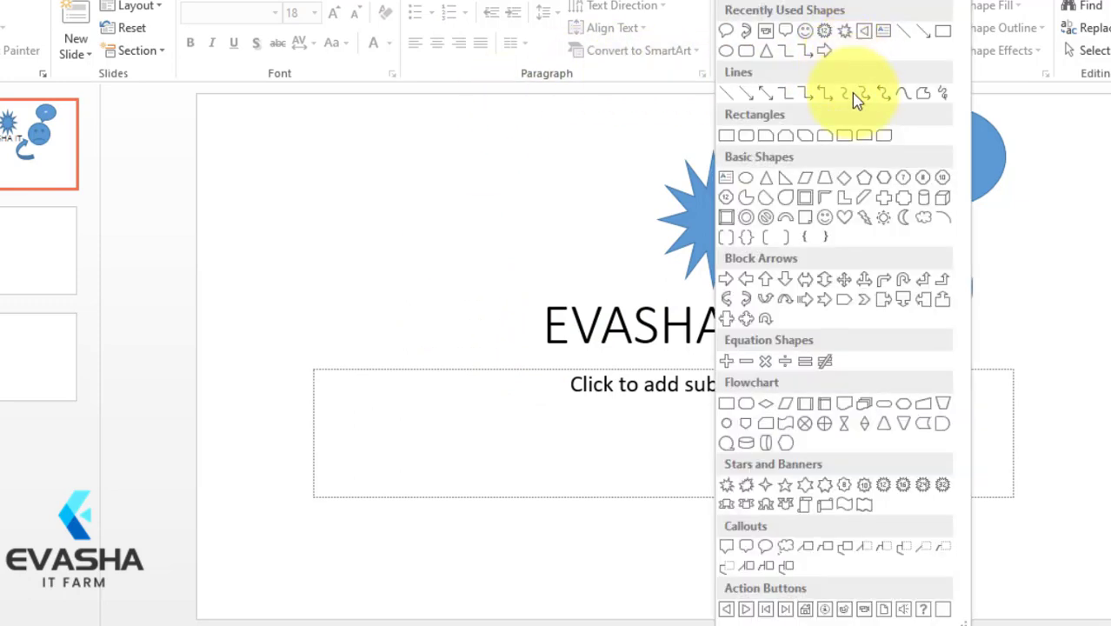
left_click(865, 610)
left_click_drag(338, 227, 456, 329)
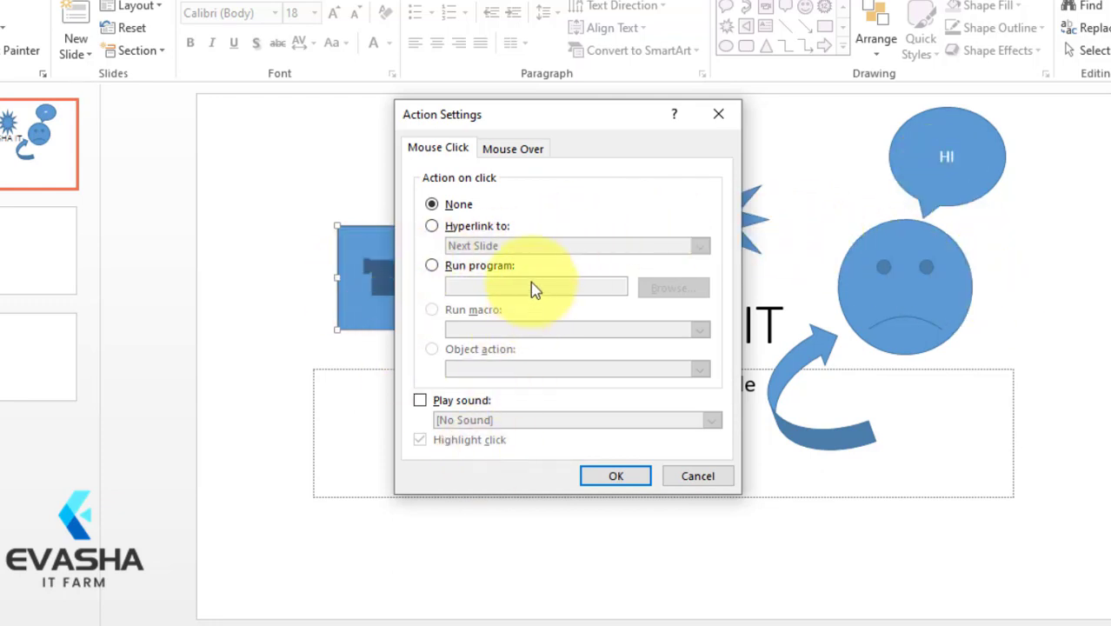
left_click(502, 228)
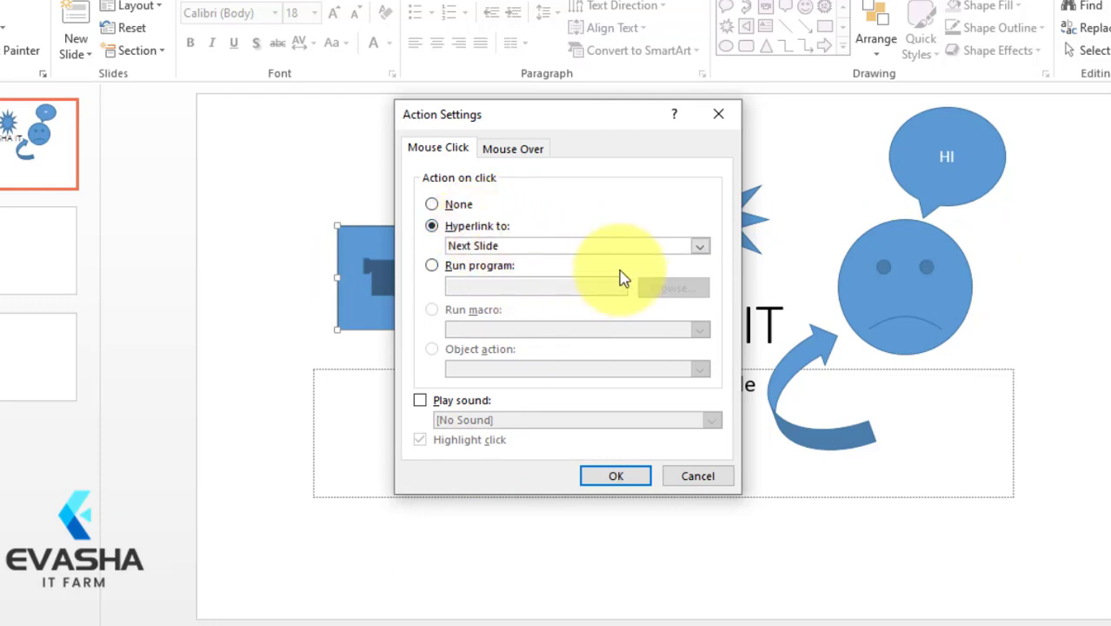
left_click(678, 245)
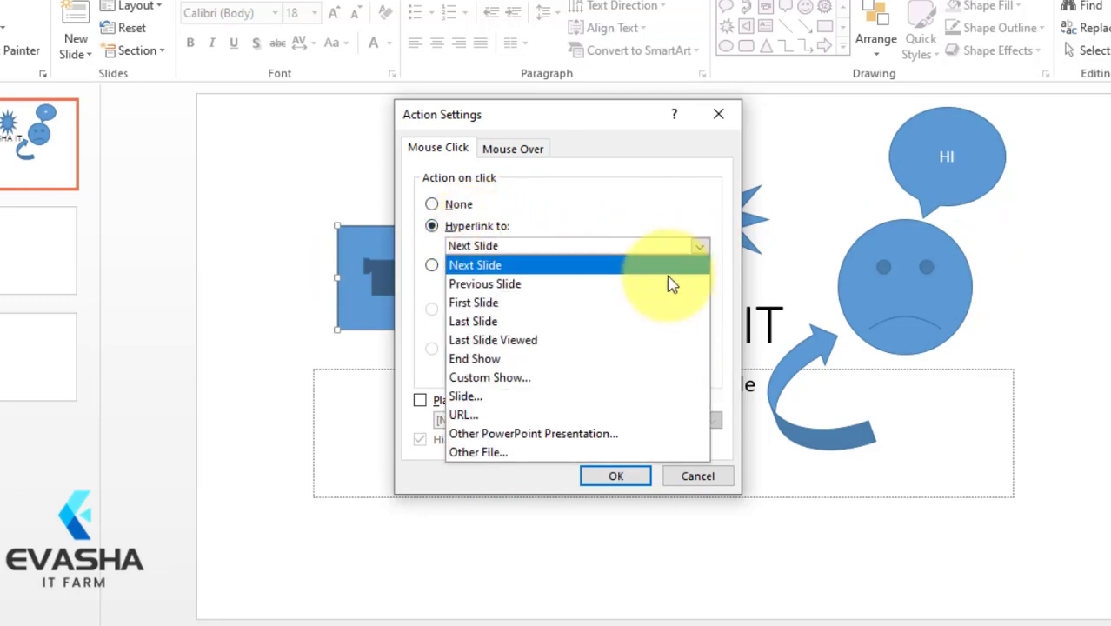
left_click(480, 452)
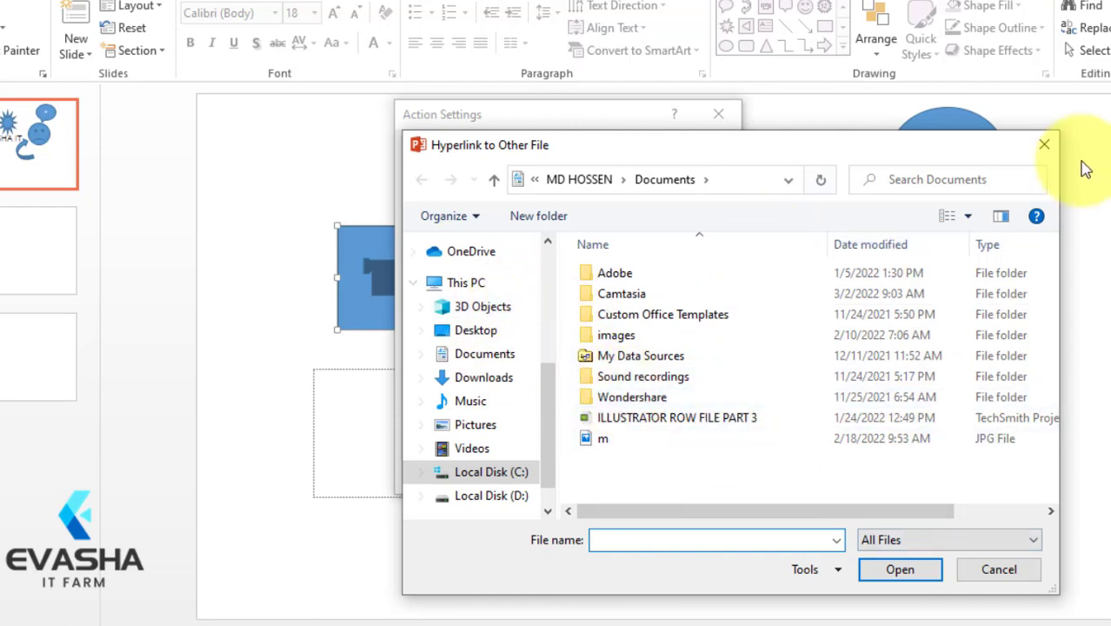
left_click(1045, 144)
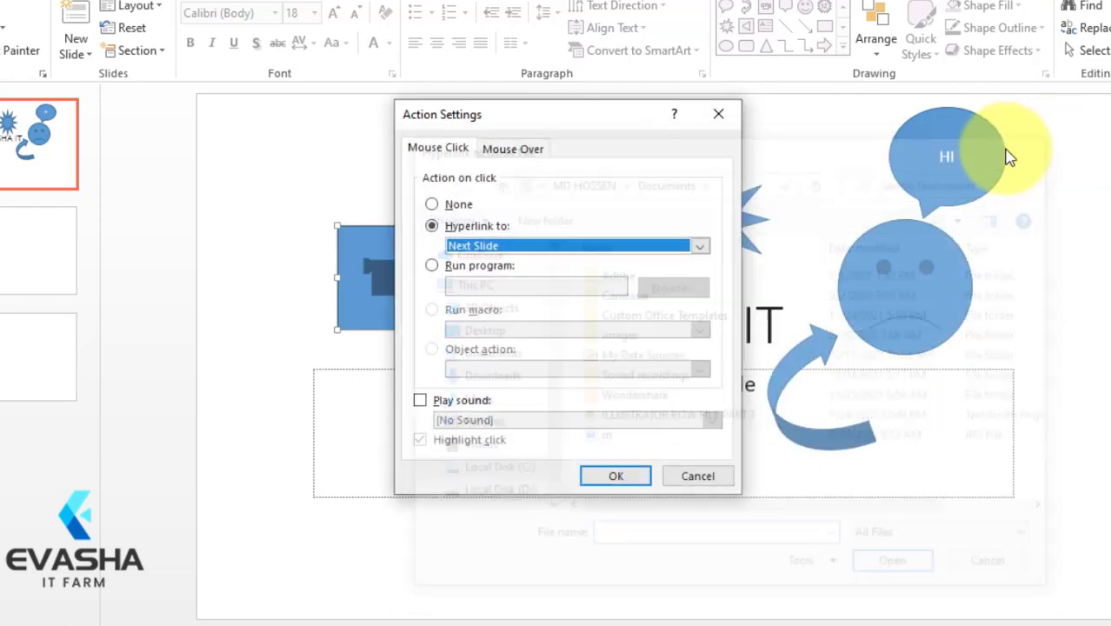
Step: Apply the Movie action button's settings with Next Slide as the hyperlink target
left_click(613, 477)
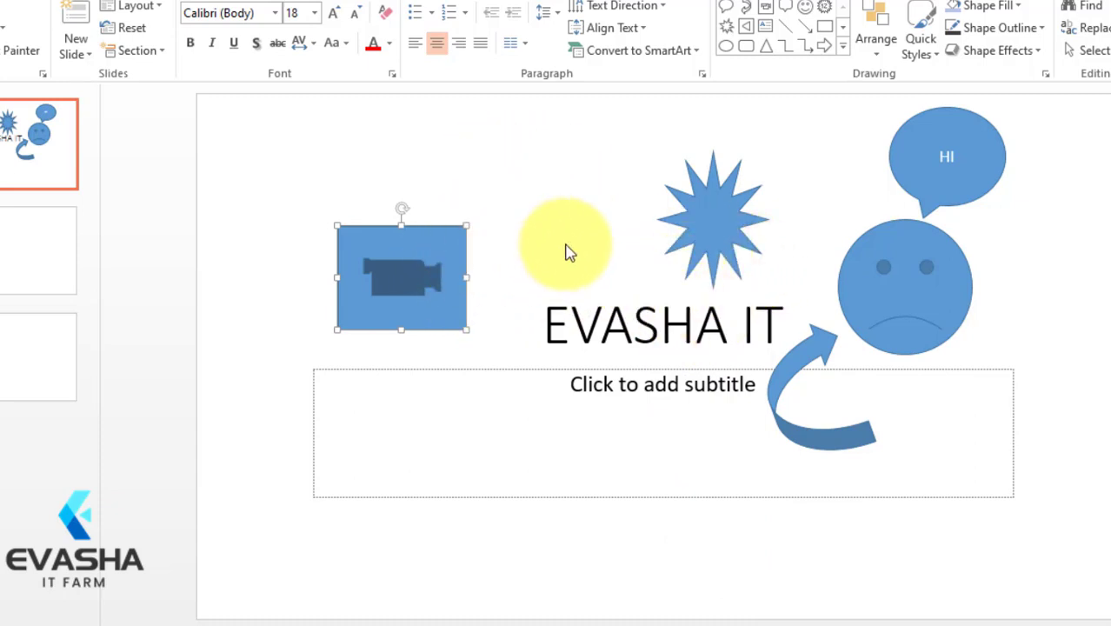
left_click(685, 625)
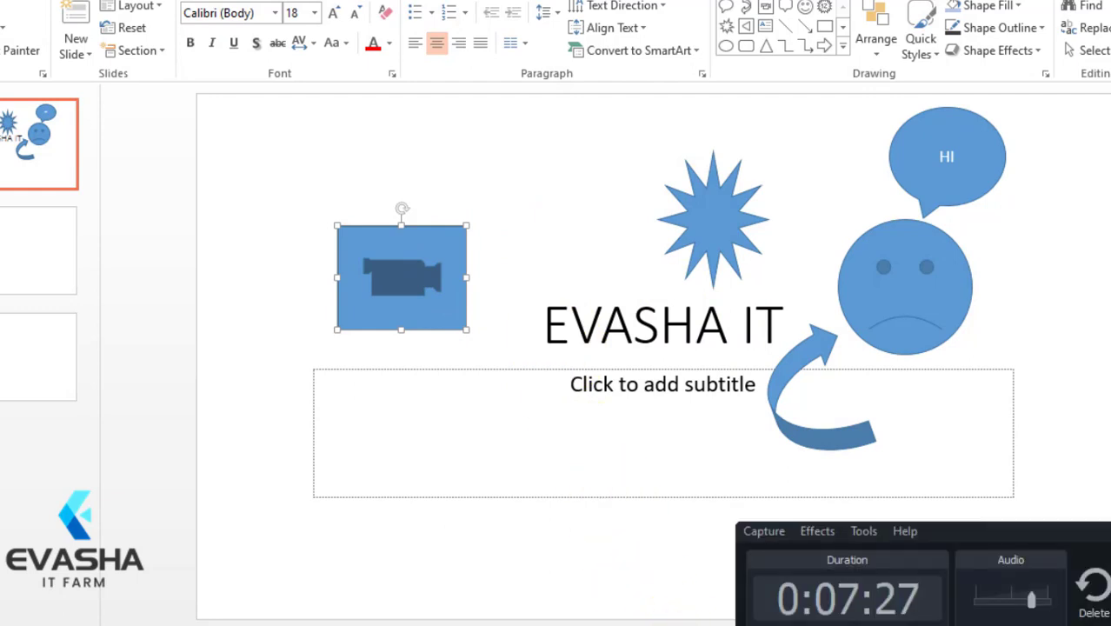